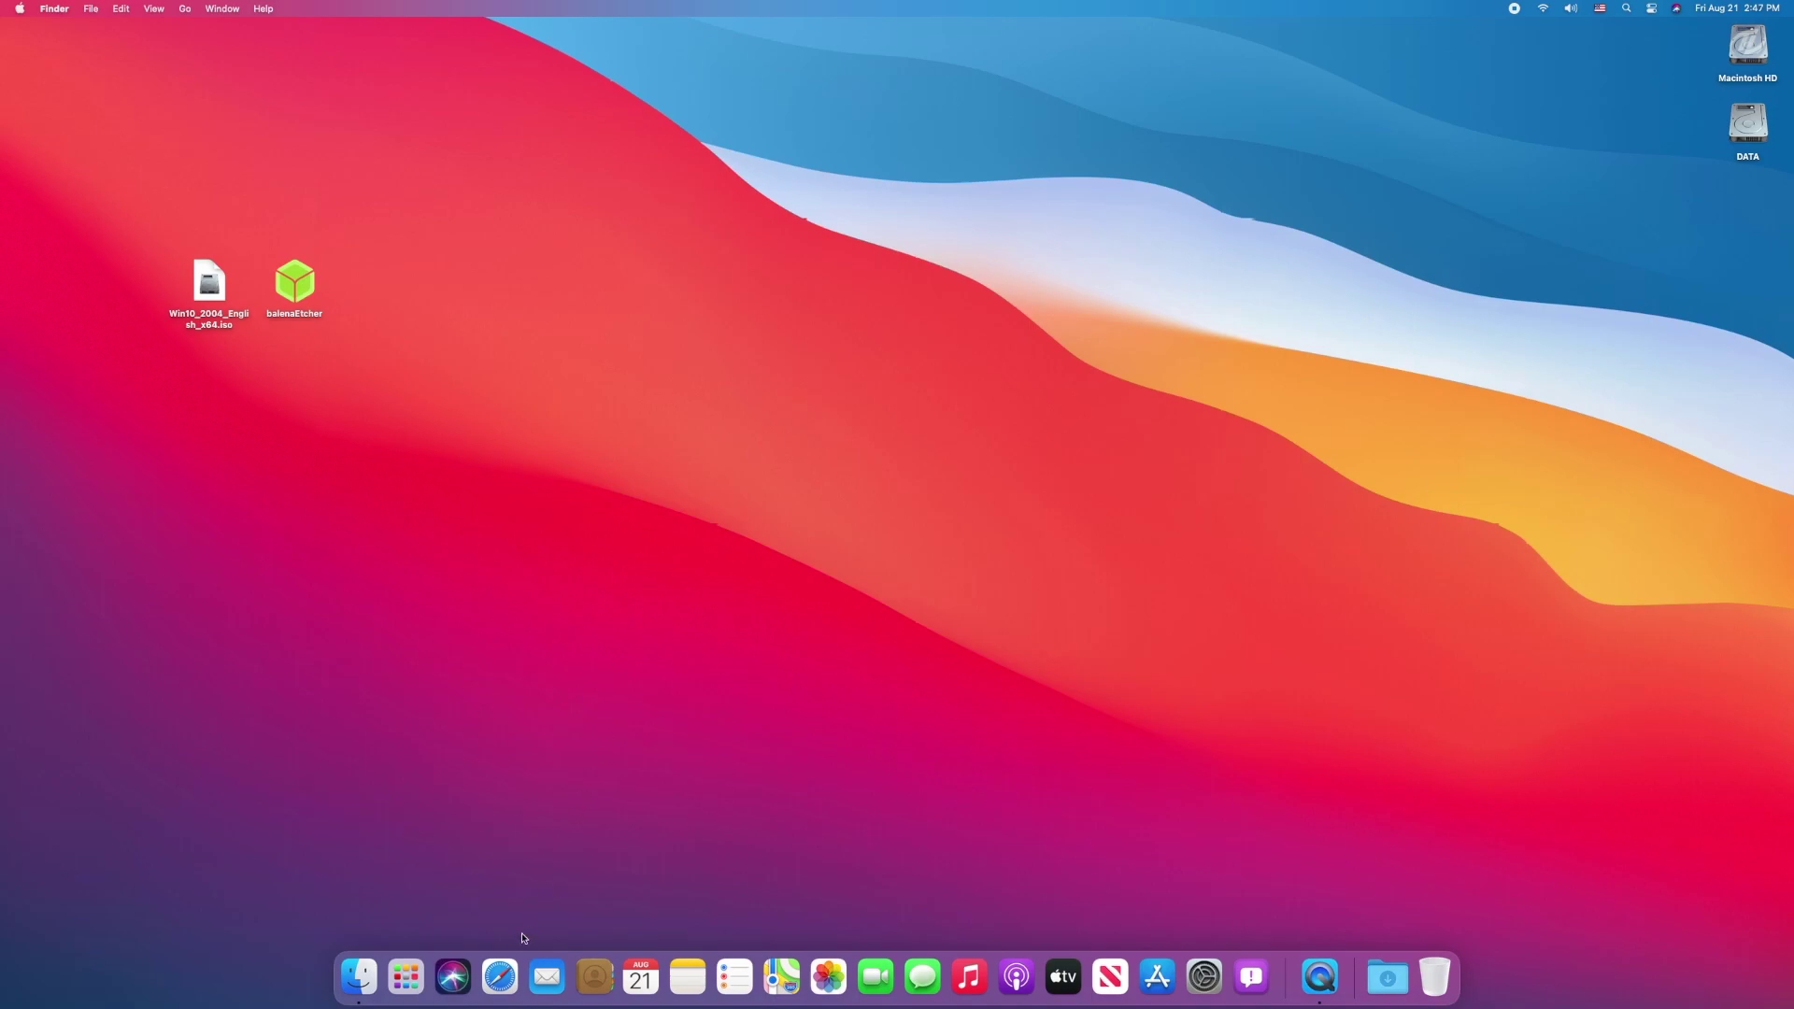
# - In Safari, search 'windows 10 iso' and open Microsoft's Windows 10 disc image download page
pyautogui.click(500, 977)
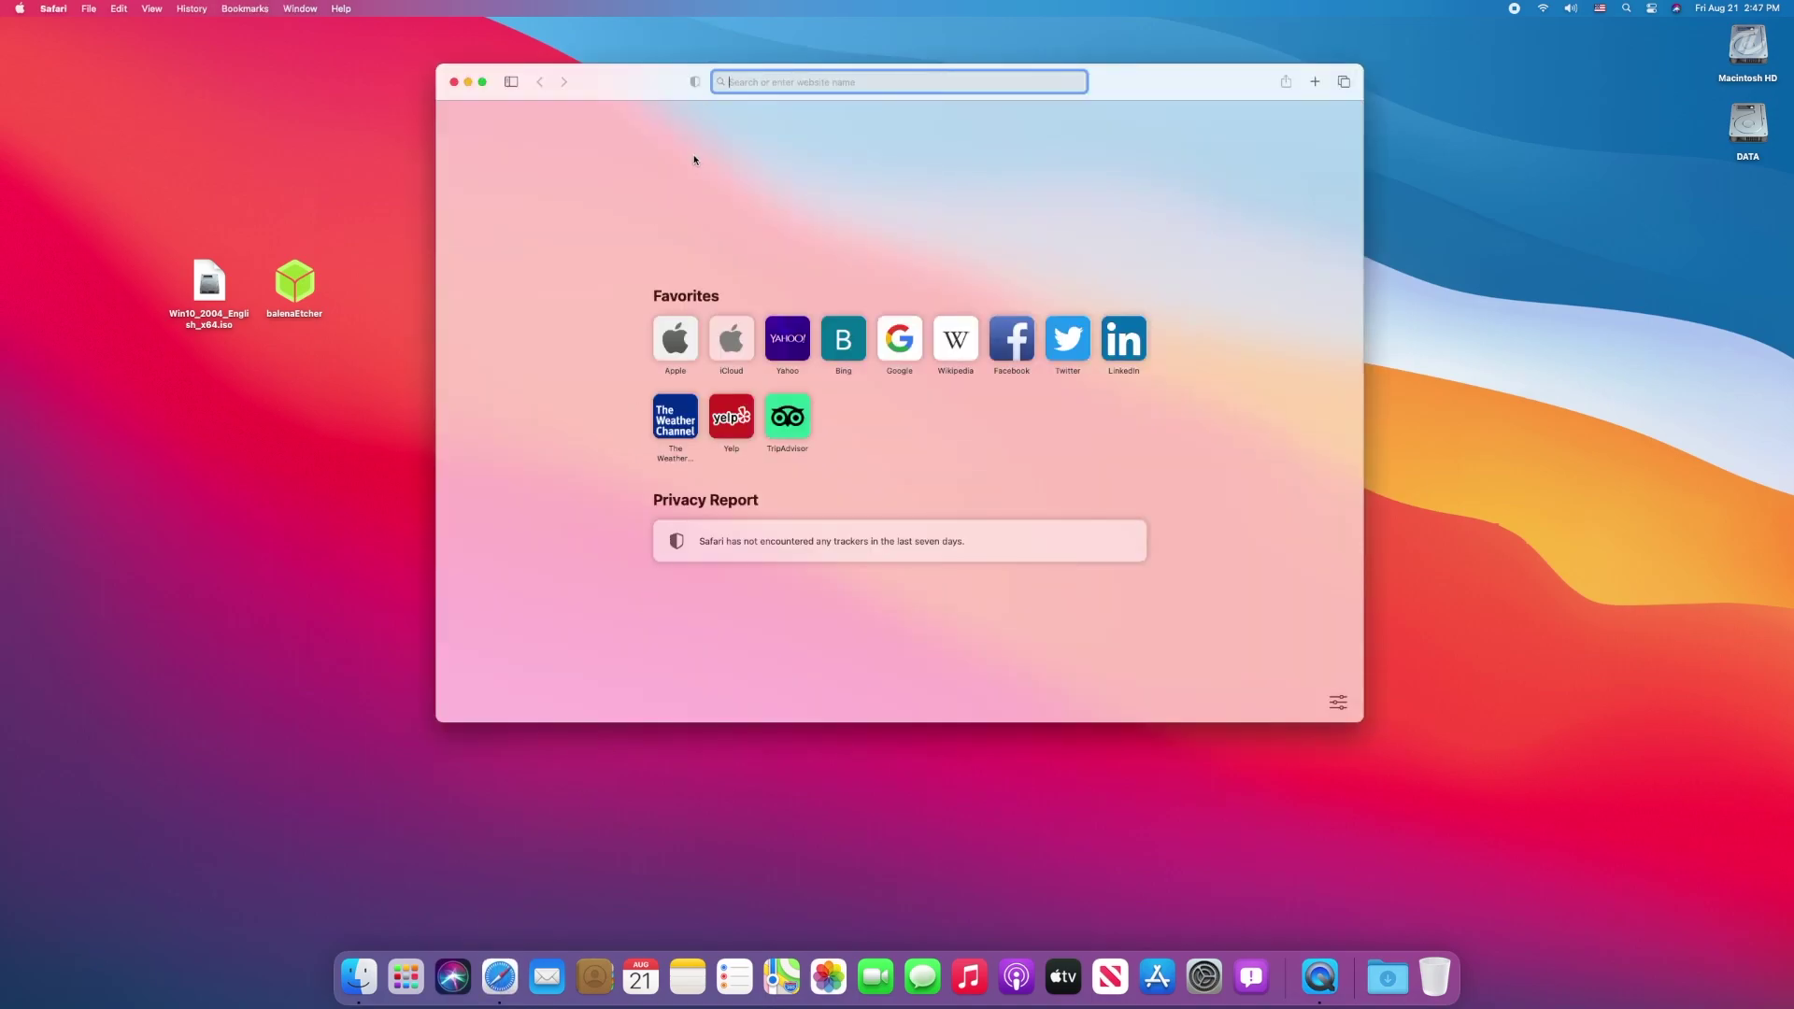
pyautogui.write('windo')
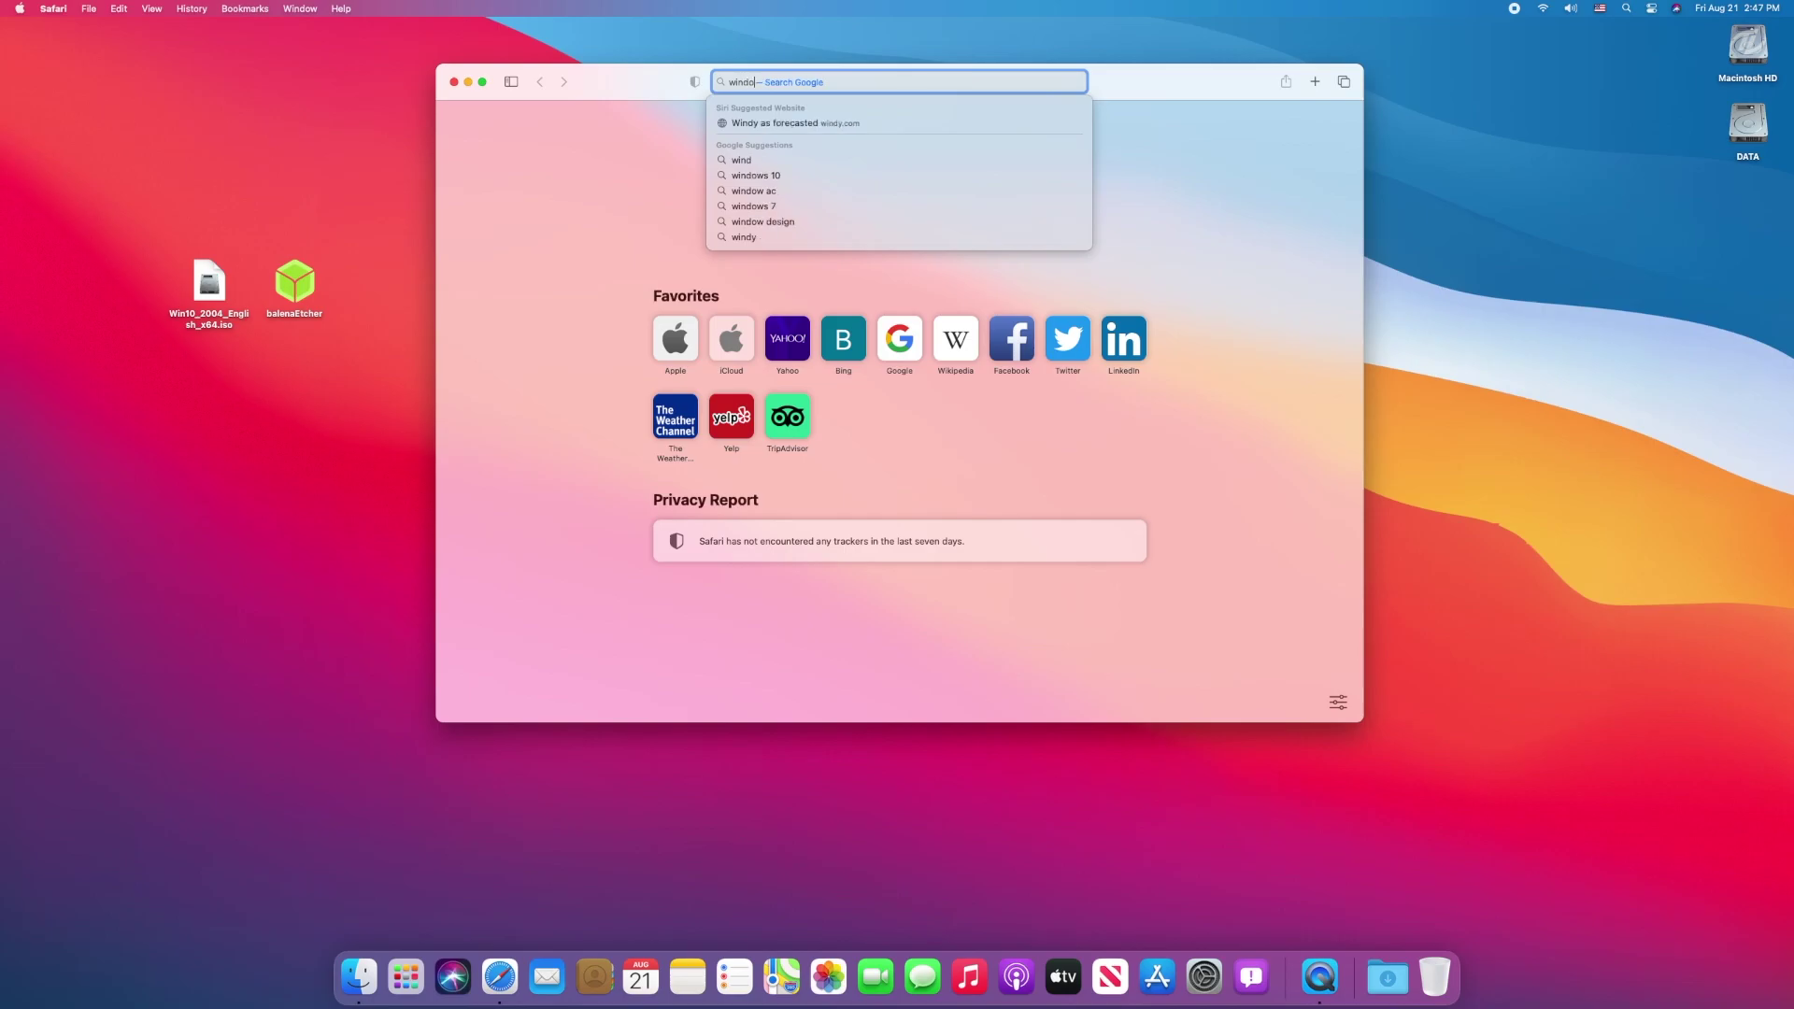
pyautogui.write('ws 10 iso')
pyautogui.press('Return')
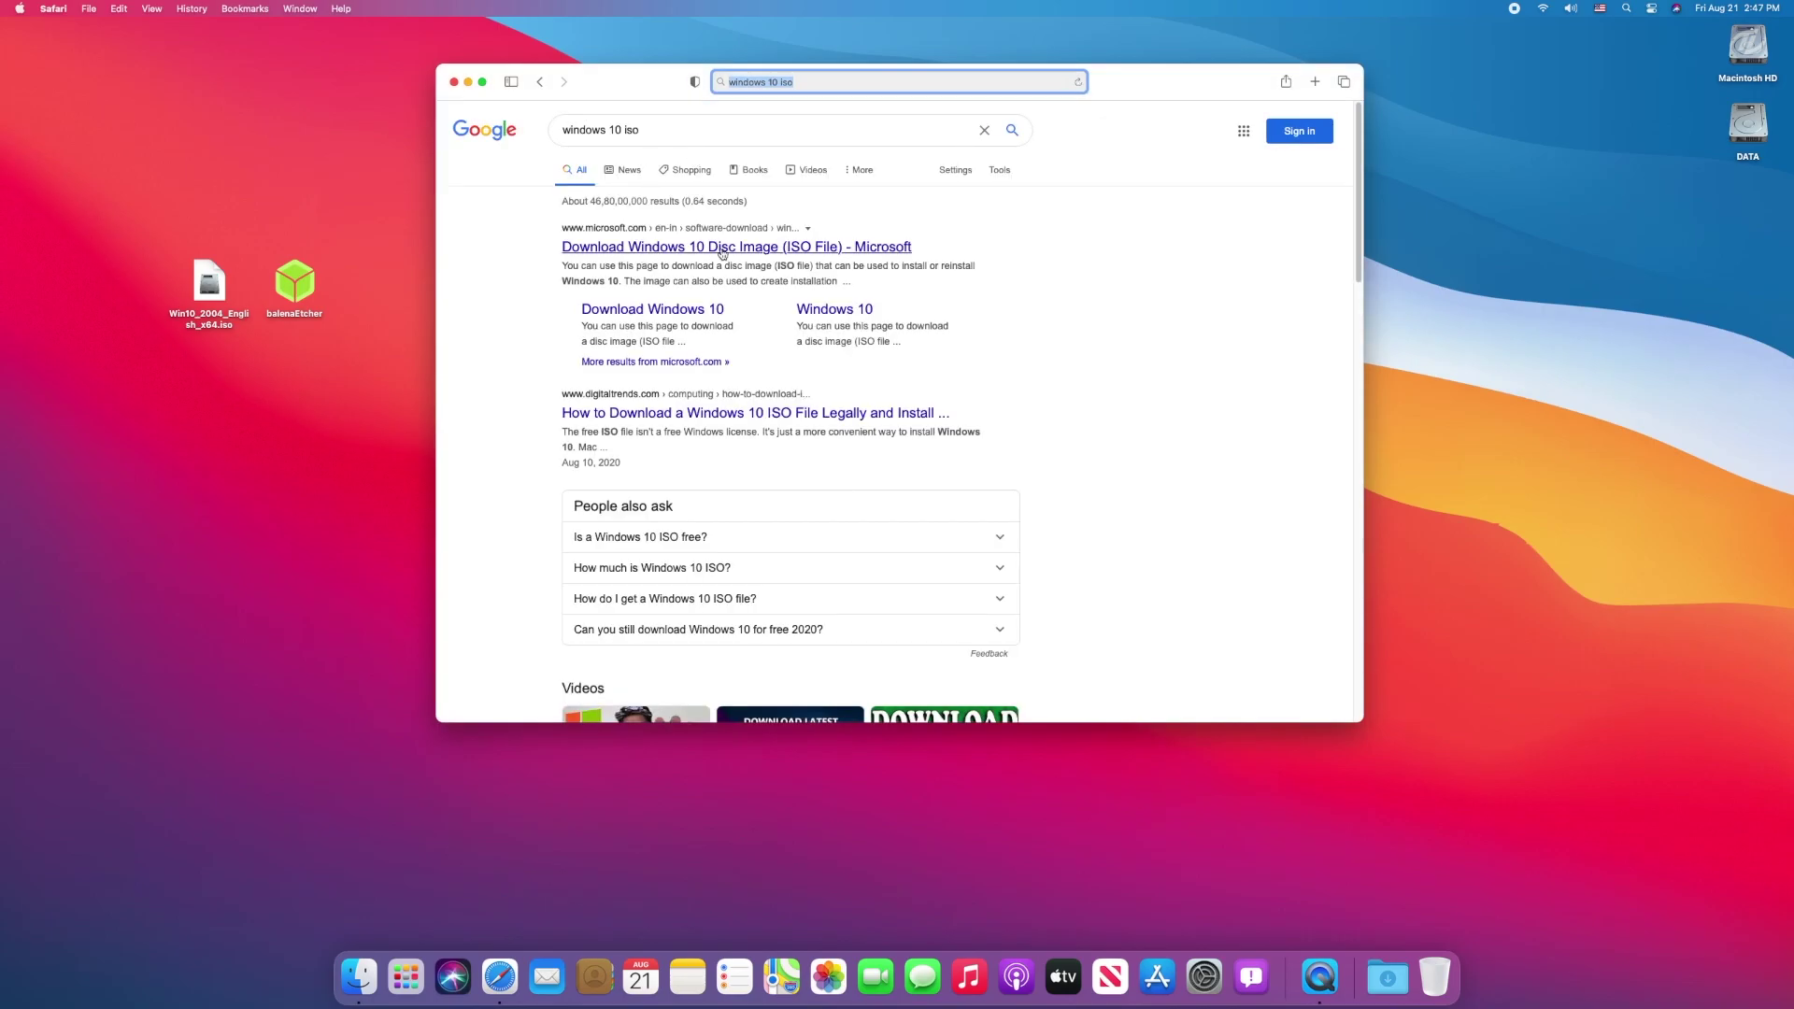
pyautogui.click(732, 253)
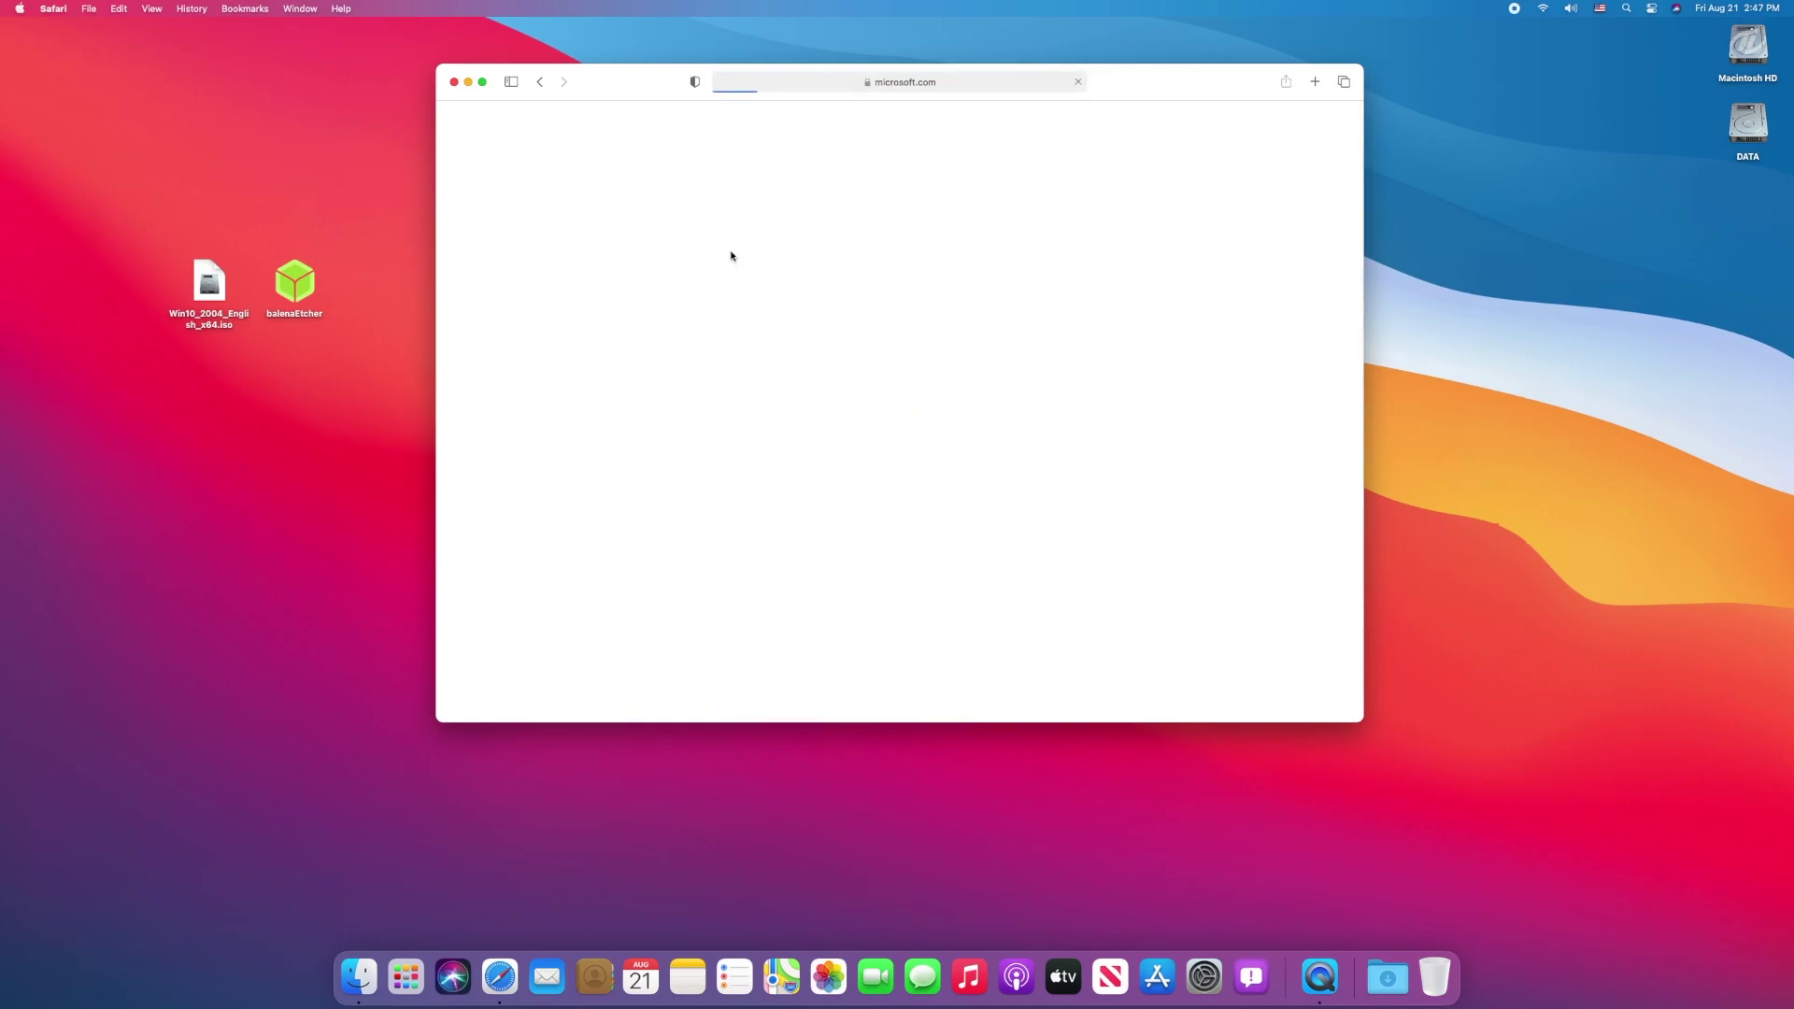
pyautogui.scroll(-5, 662, 361)
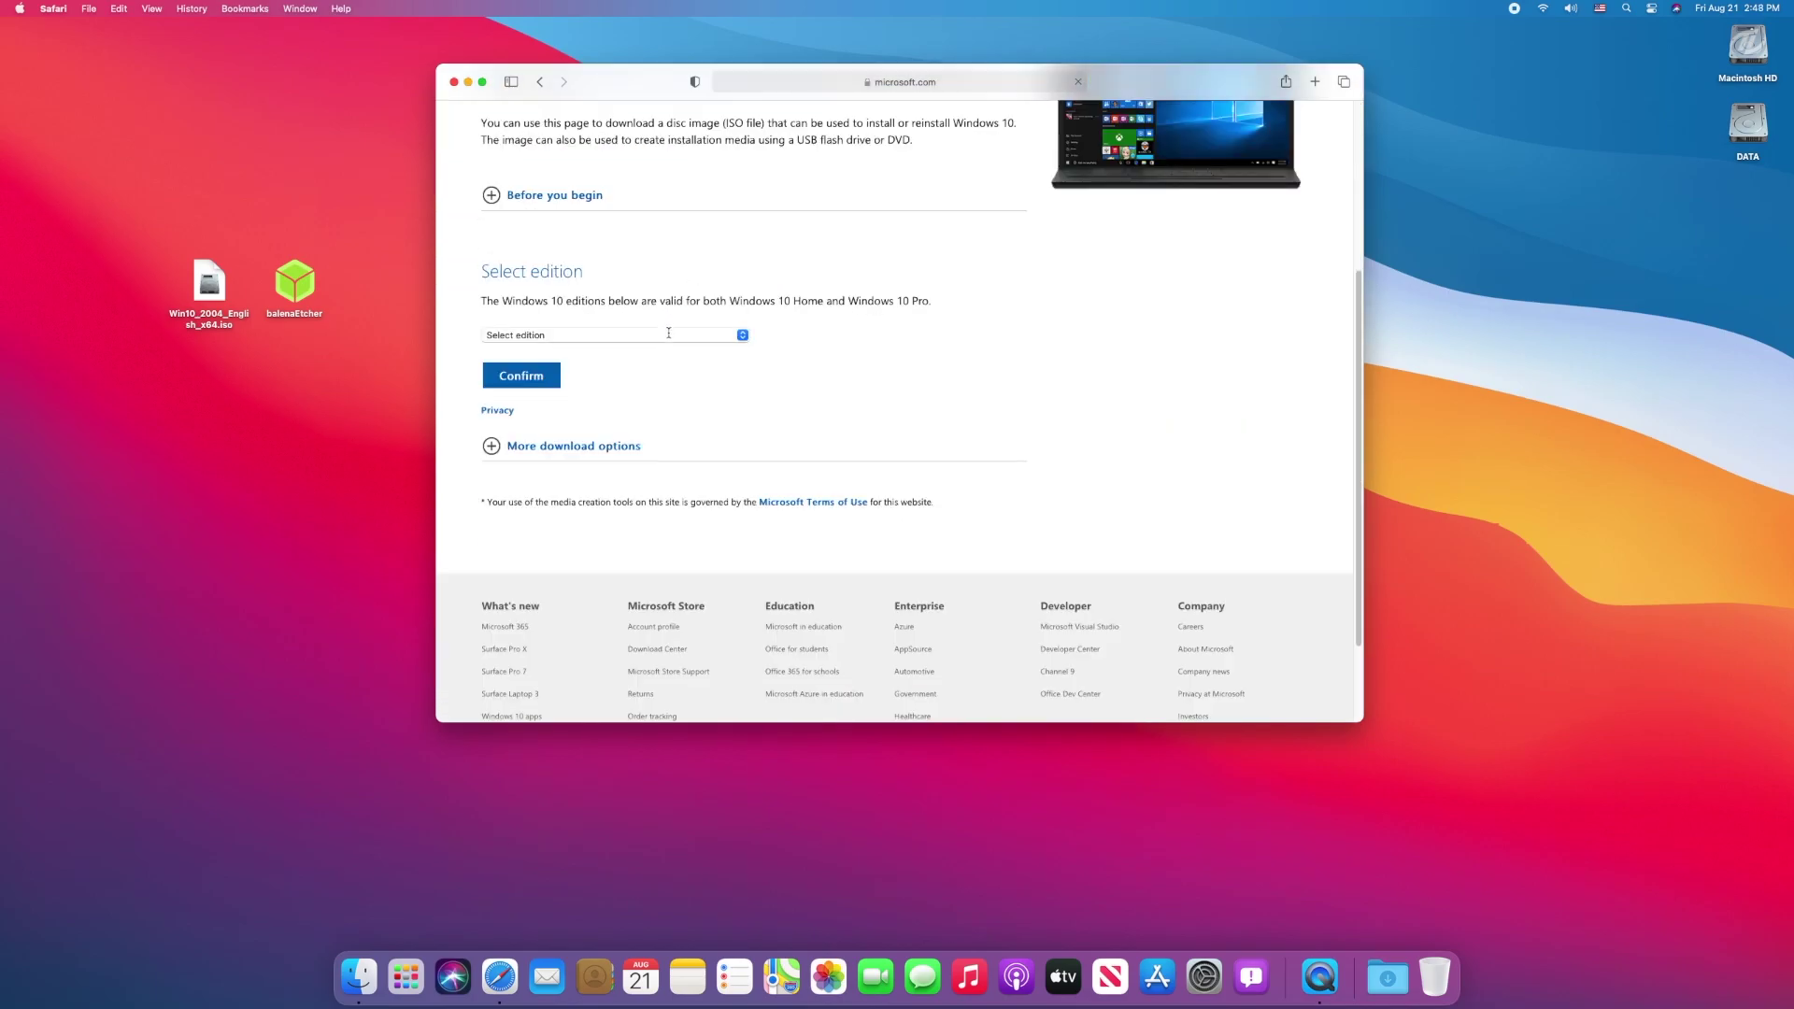
# - Select the Windows 10 edition and English International language to get the ISO download links
pyautogui.click(741, 336)
pyautogui.click(547, 372)
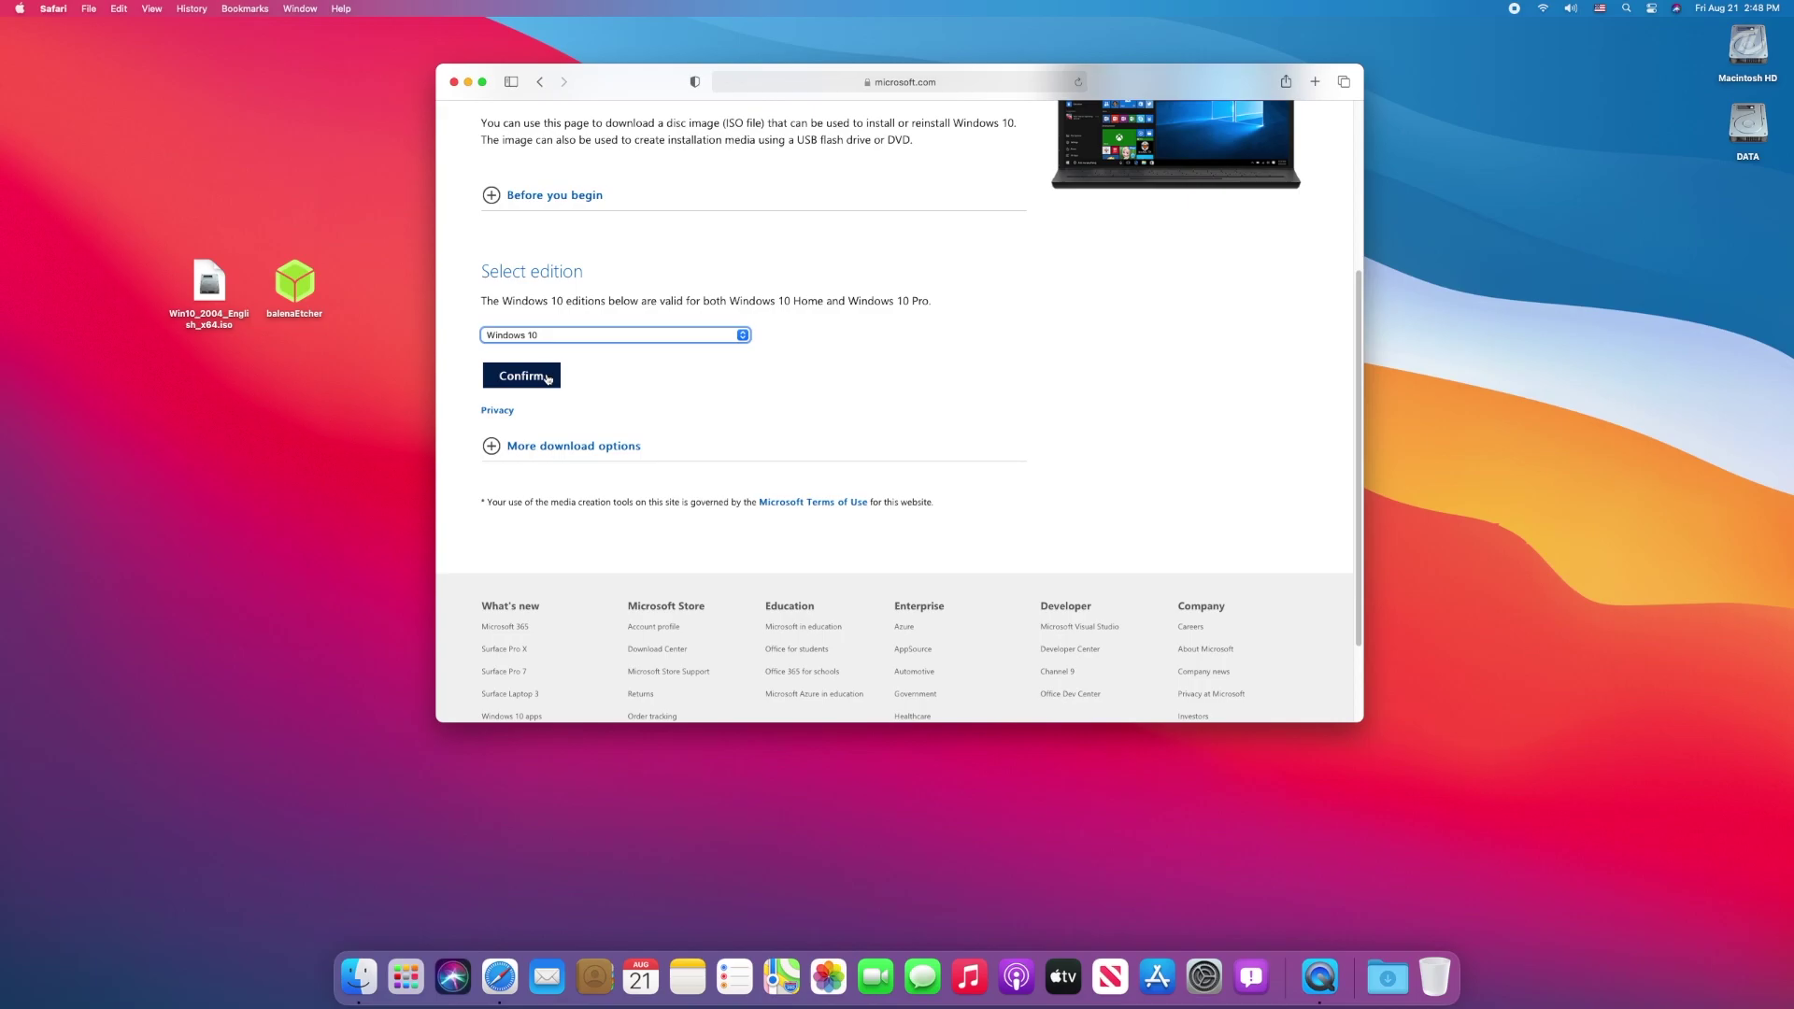
pyautogui.click(551, 375)
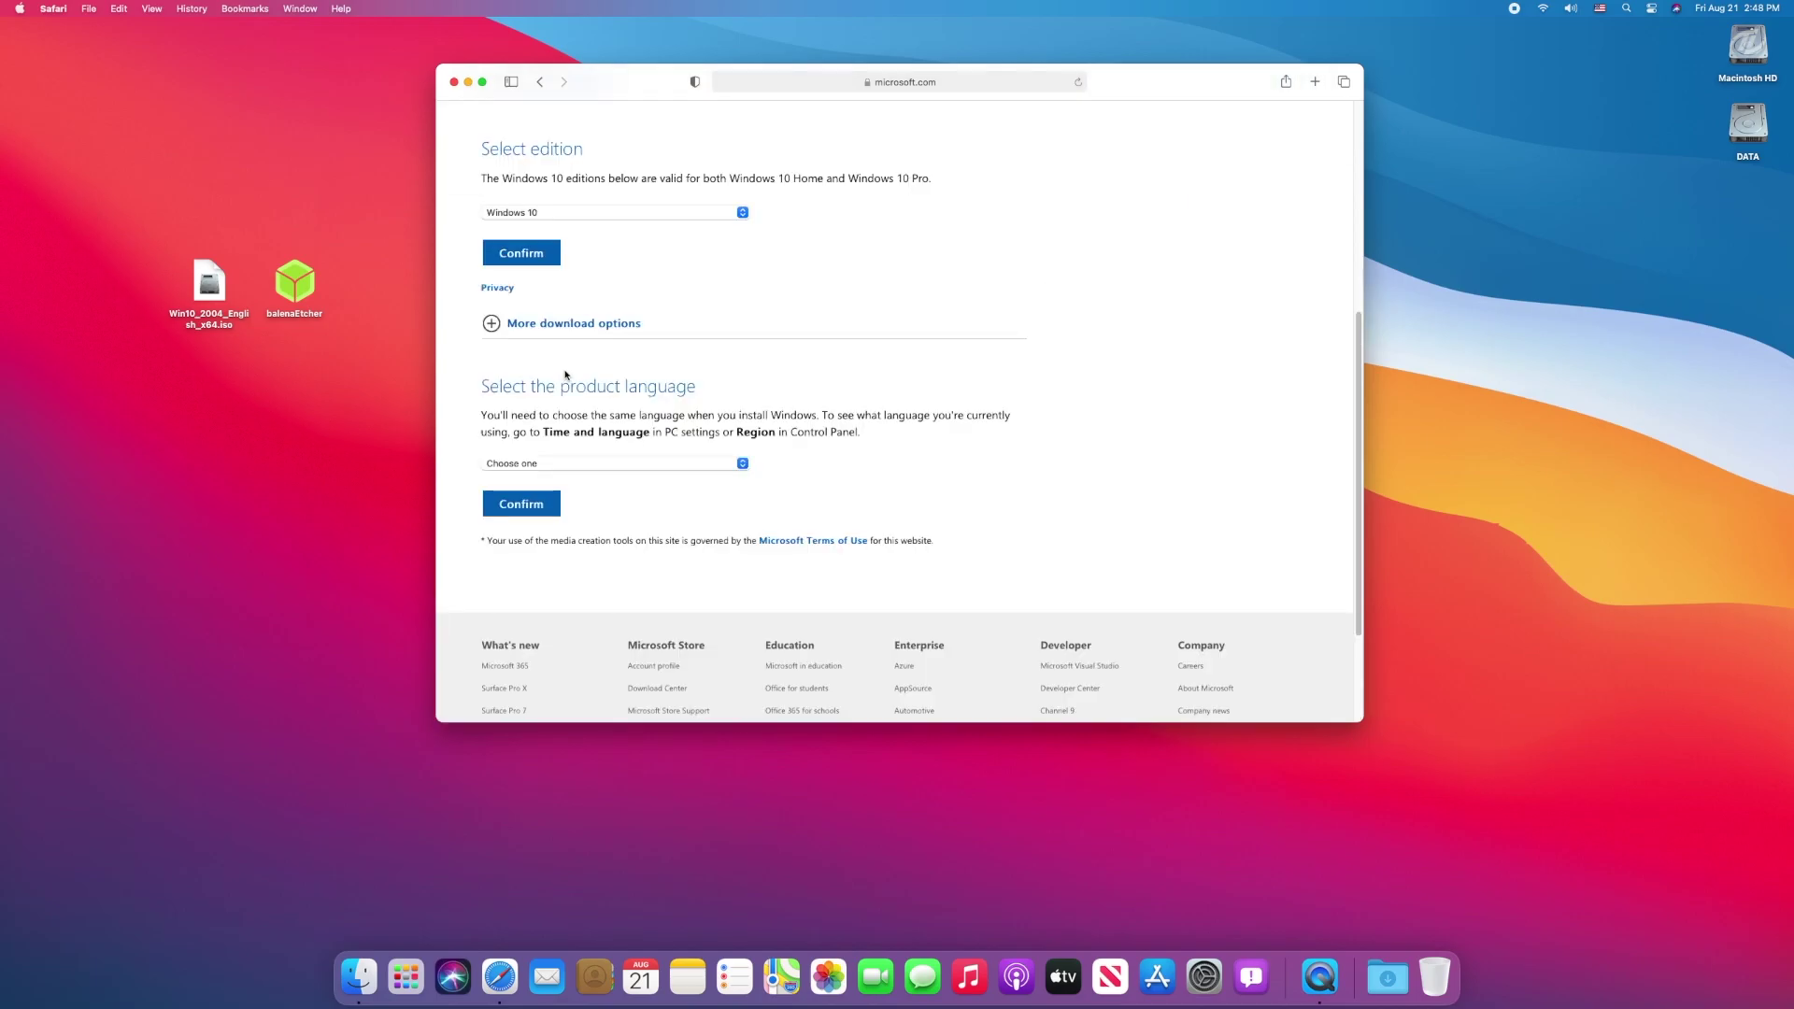
pyautogui.click(570, 463)
pyautogui.click(599, 442)
pyautogui.click(554, 505)
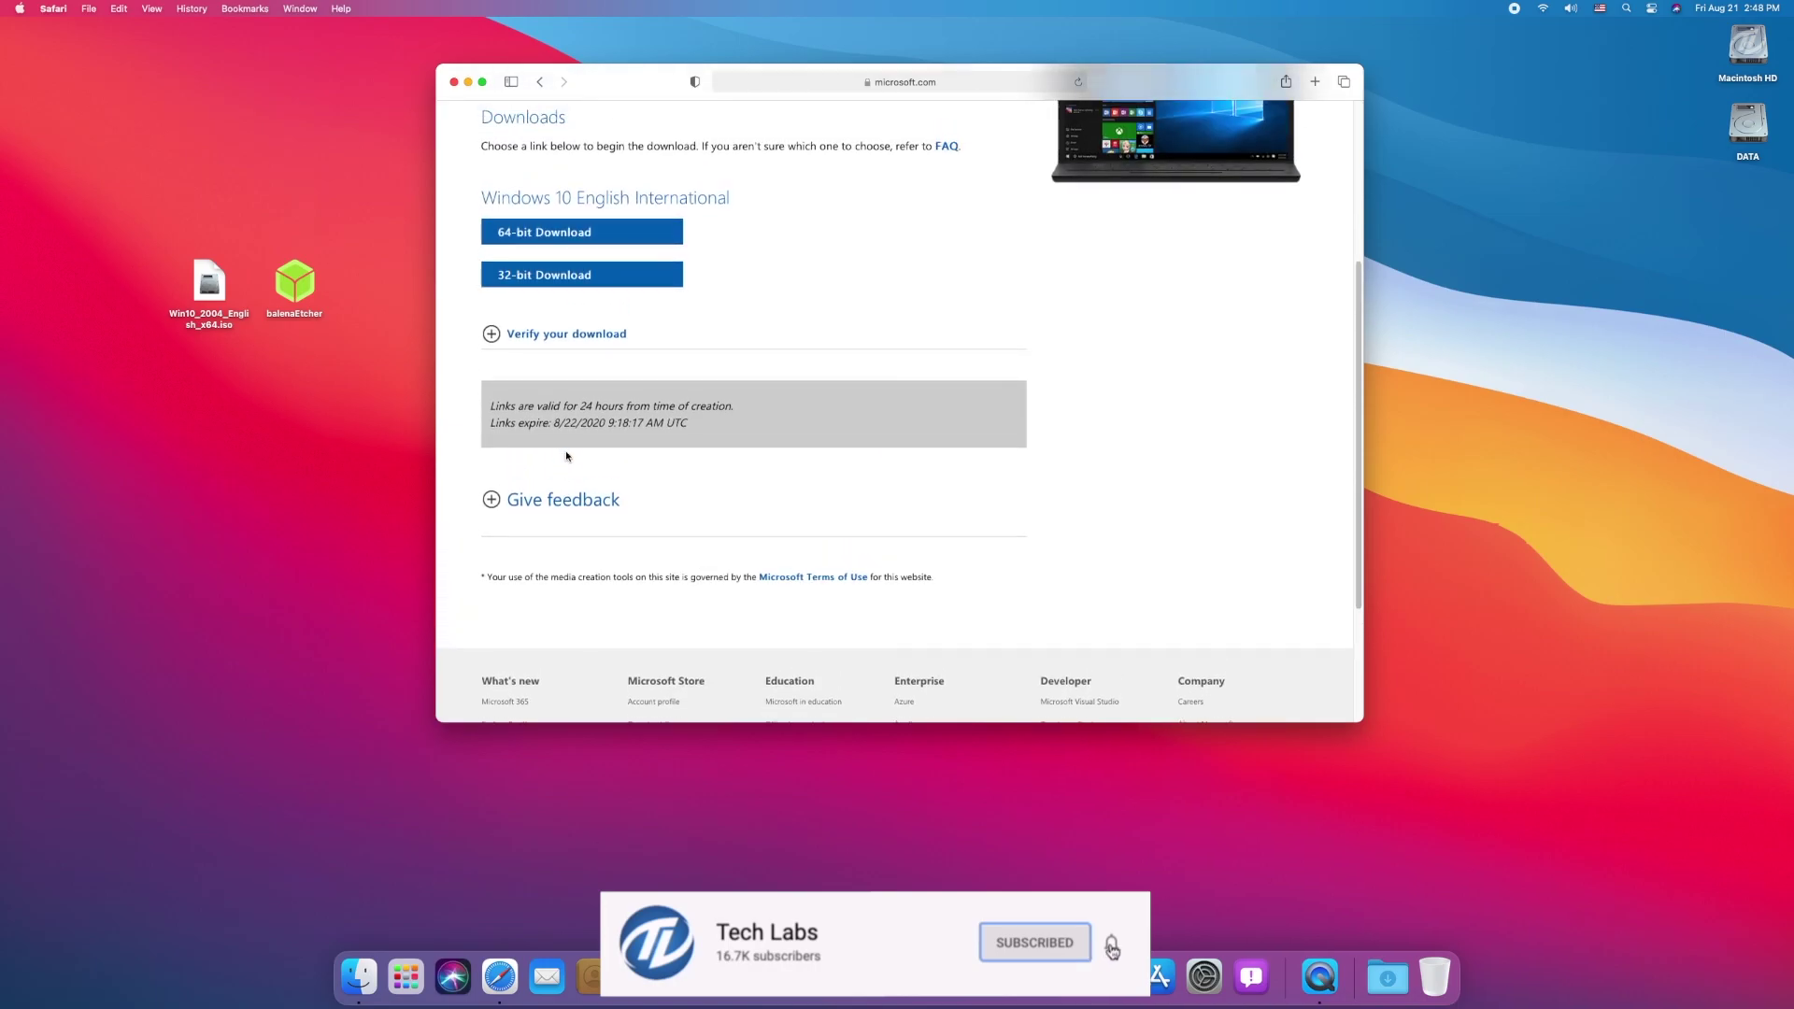
# - Start the 64-bit ISO download, then decline allowing downloads from microsoft.com
pyautogui.scroll(3, 566, 458)
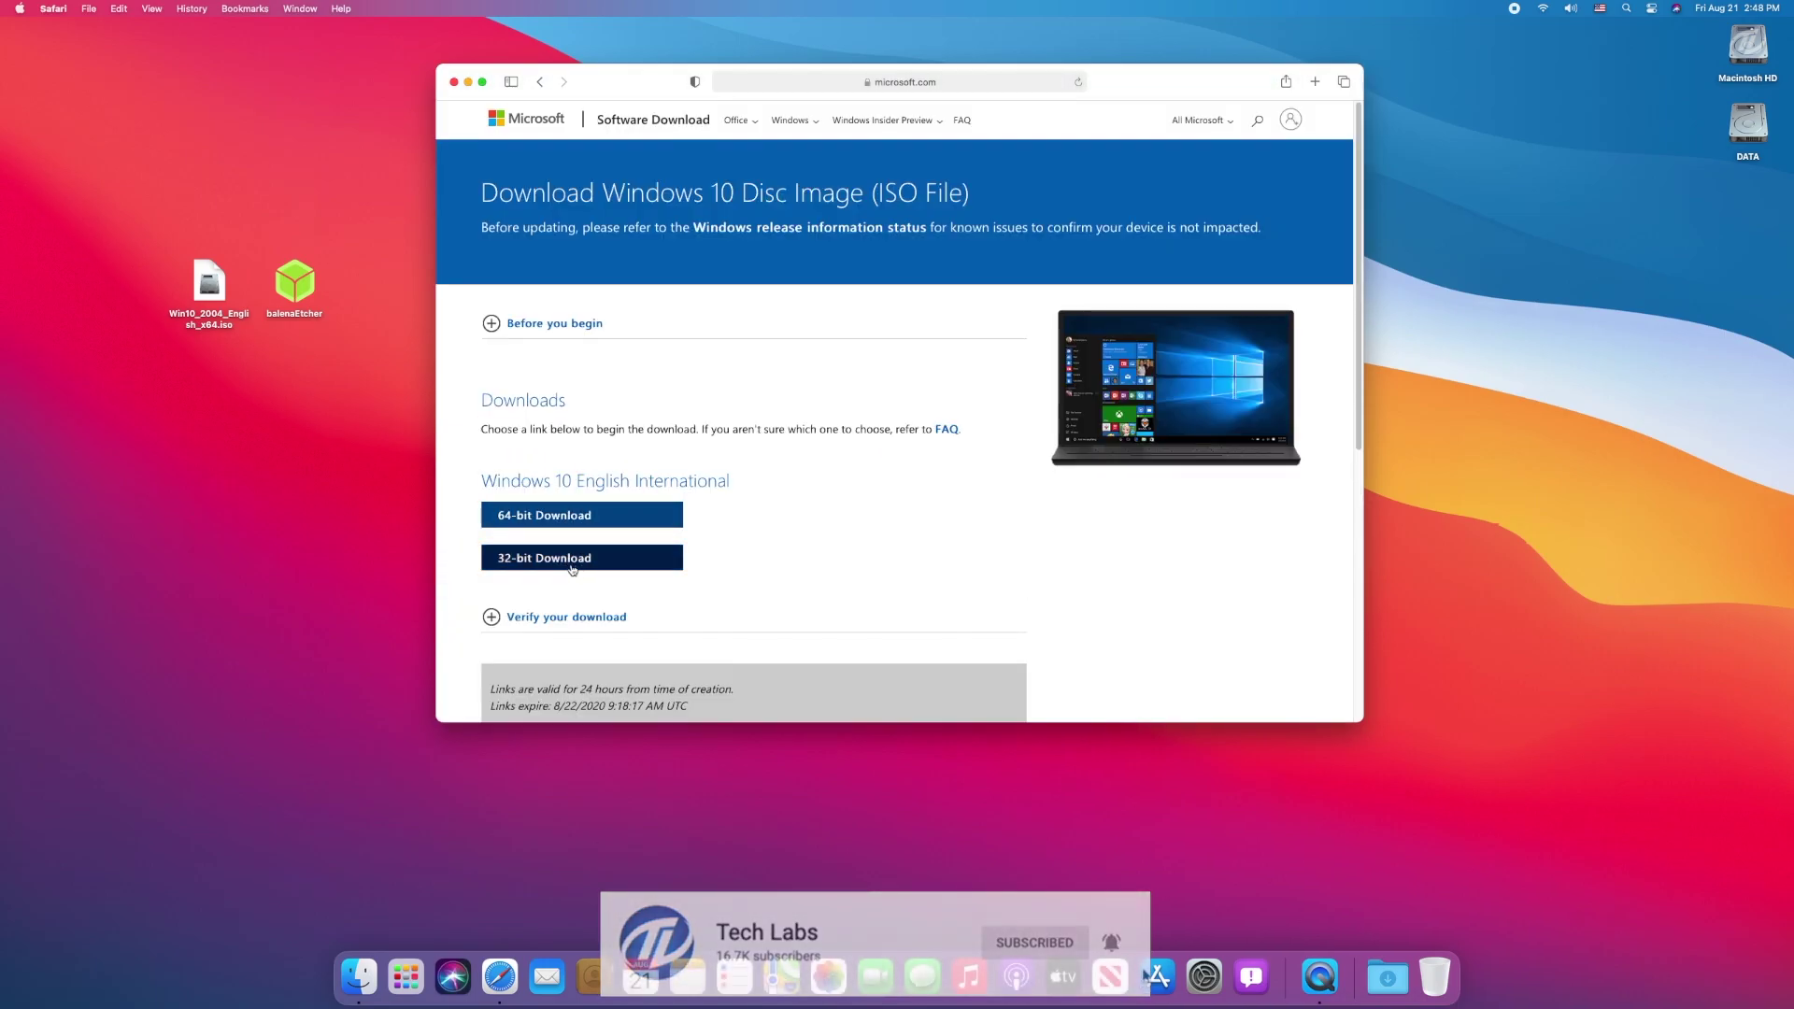
pyautogui.click(592, 515)
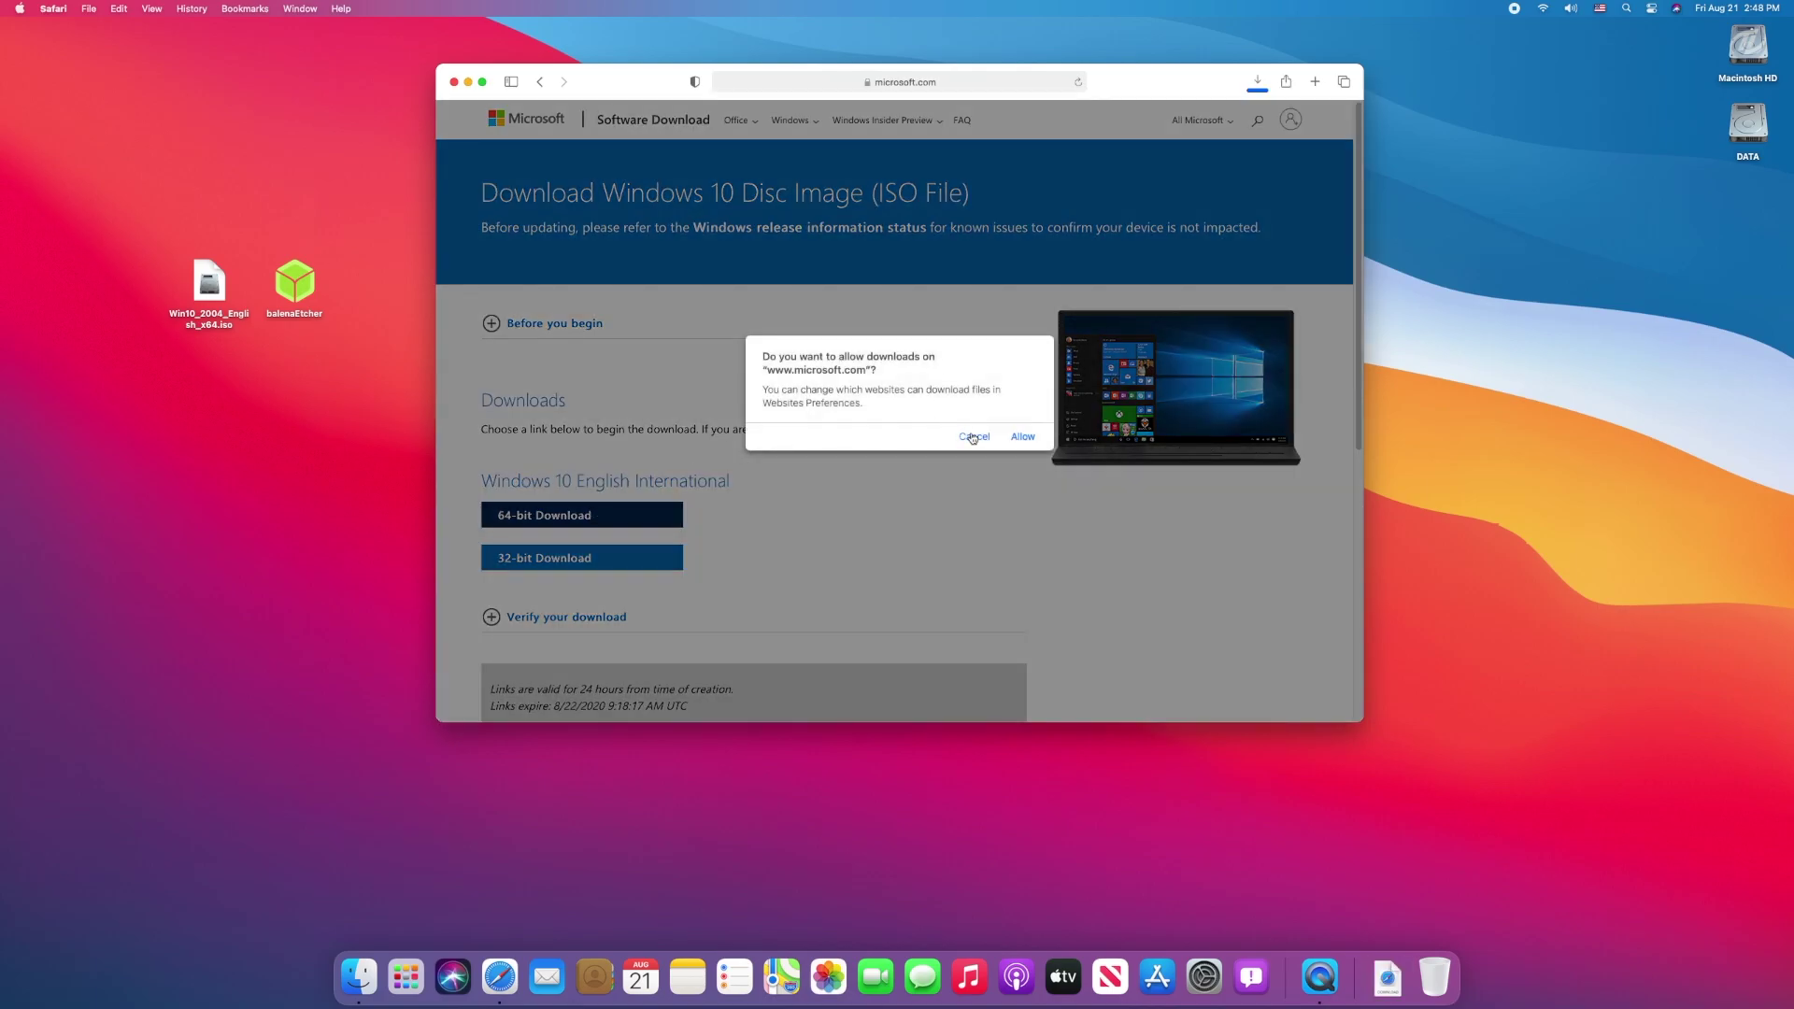
pyautogui.click(972, 437)
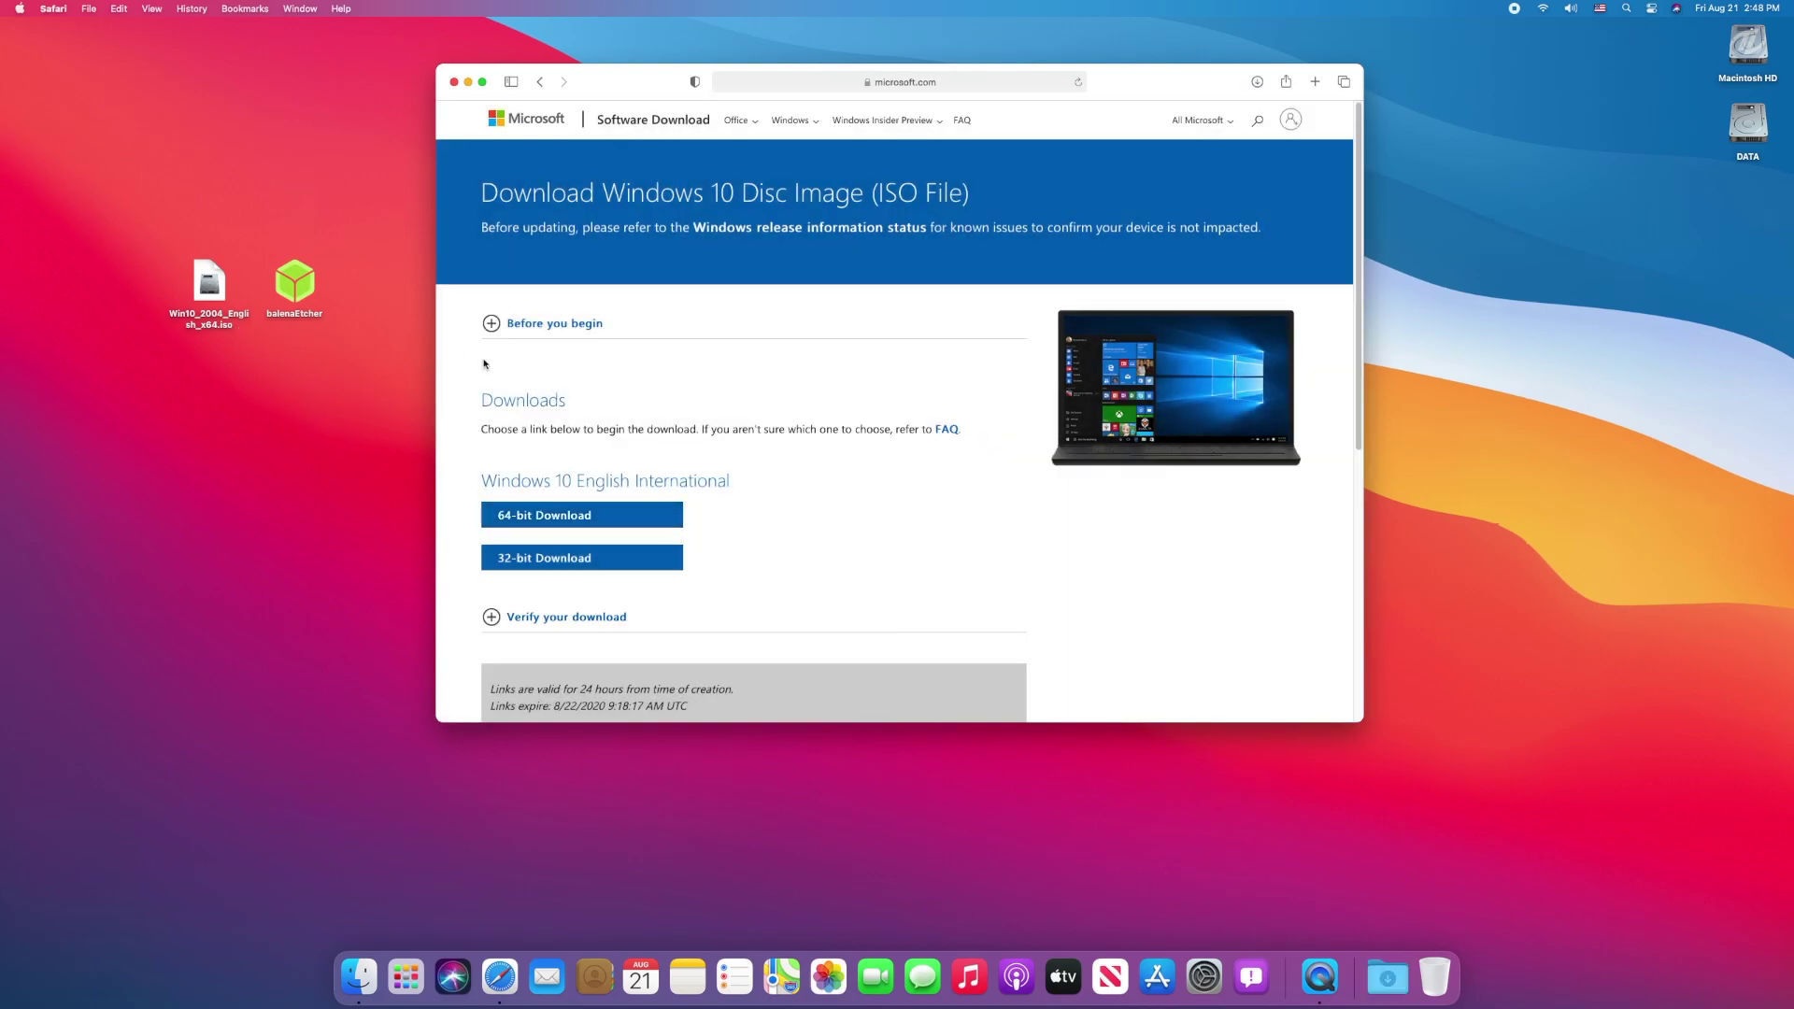
# - In a new tab, search 'balenaetcher' and open the balenaEtcher website
pyautogui.press('super+t')
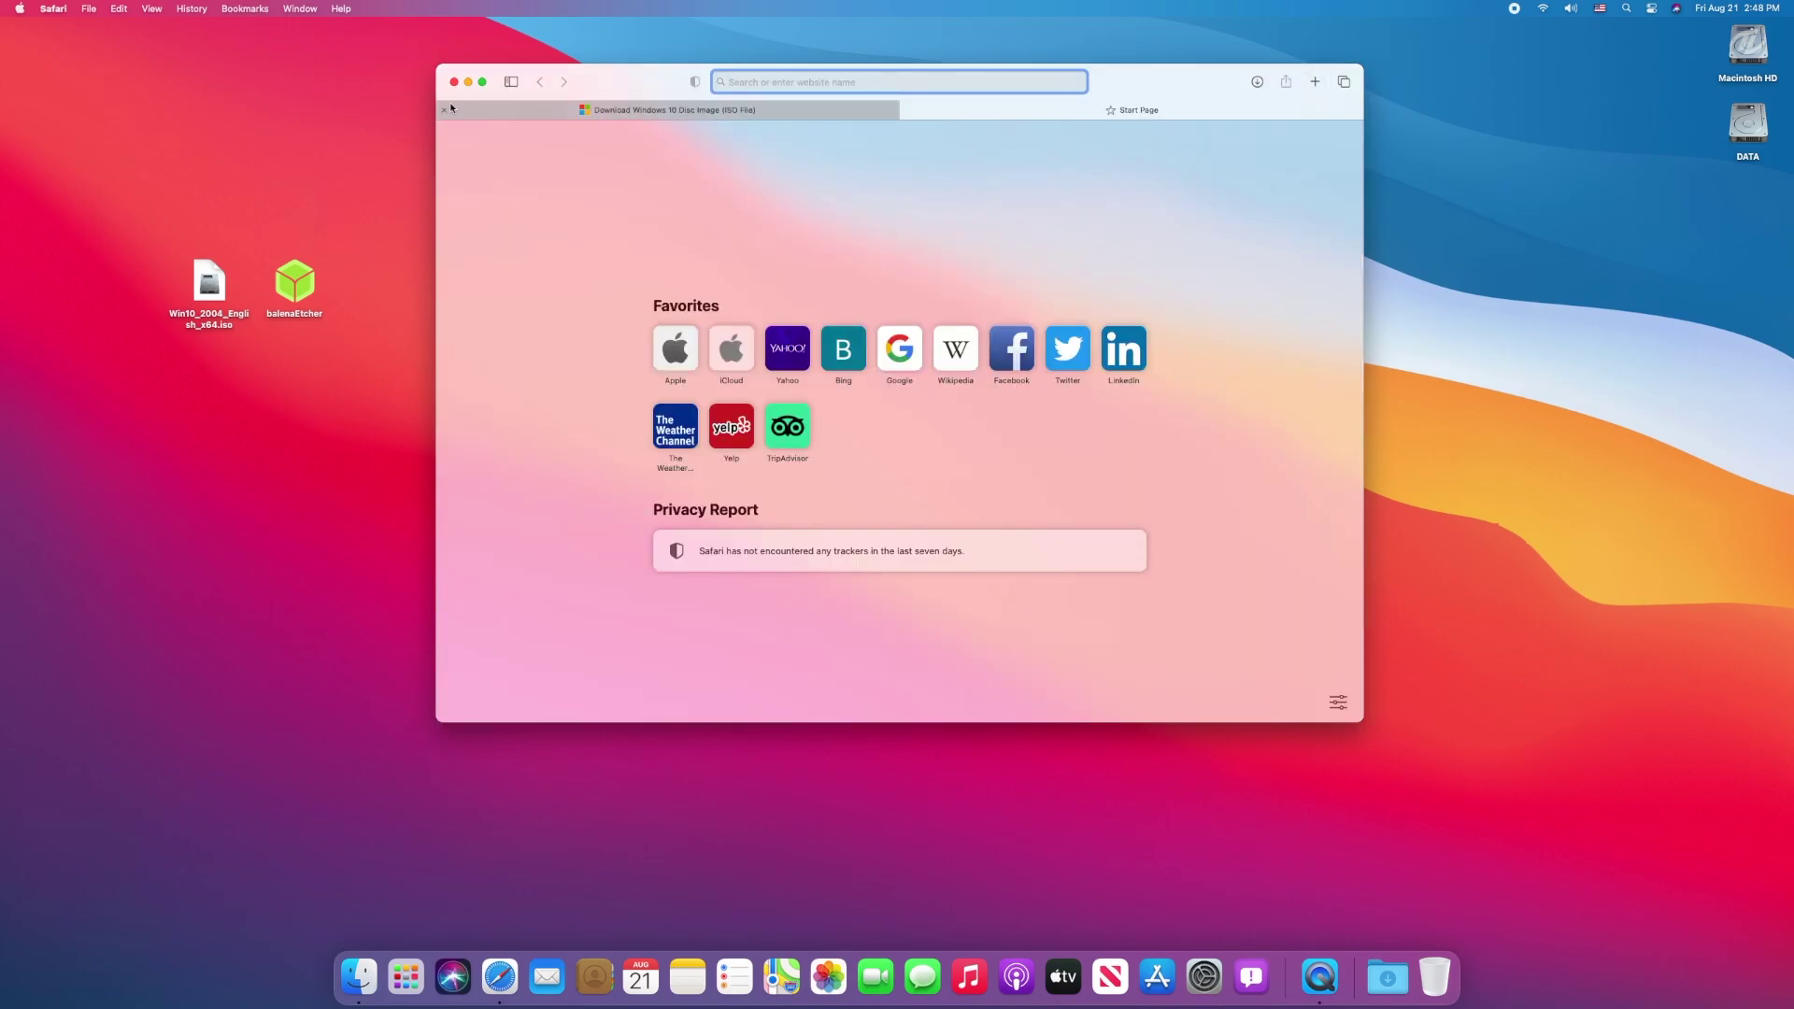
pyautogui.write('bal')
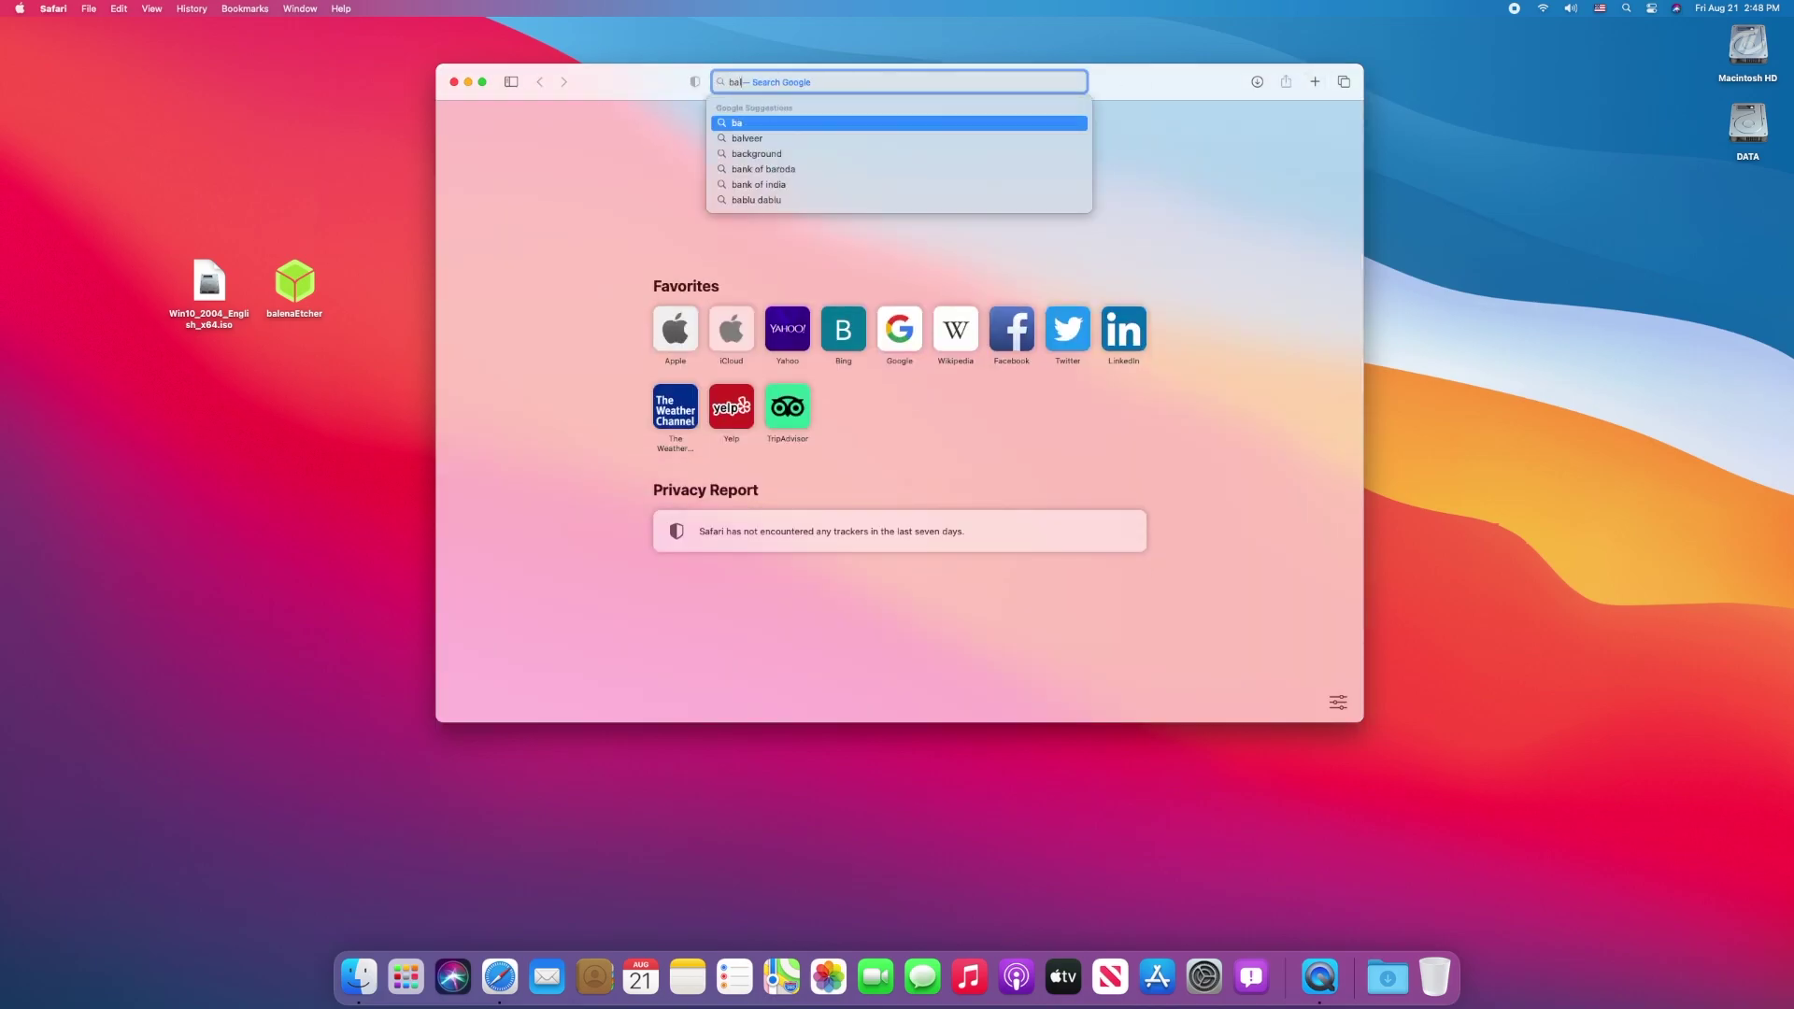
pyautogui.write('enaetcher')
pyautogui.press('Return')
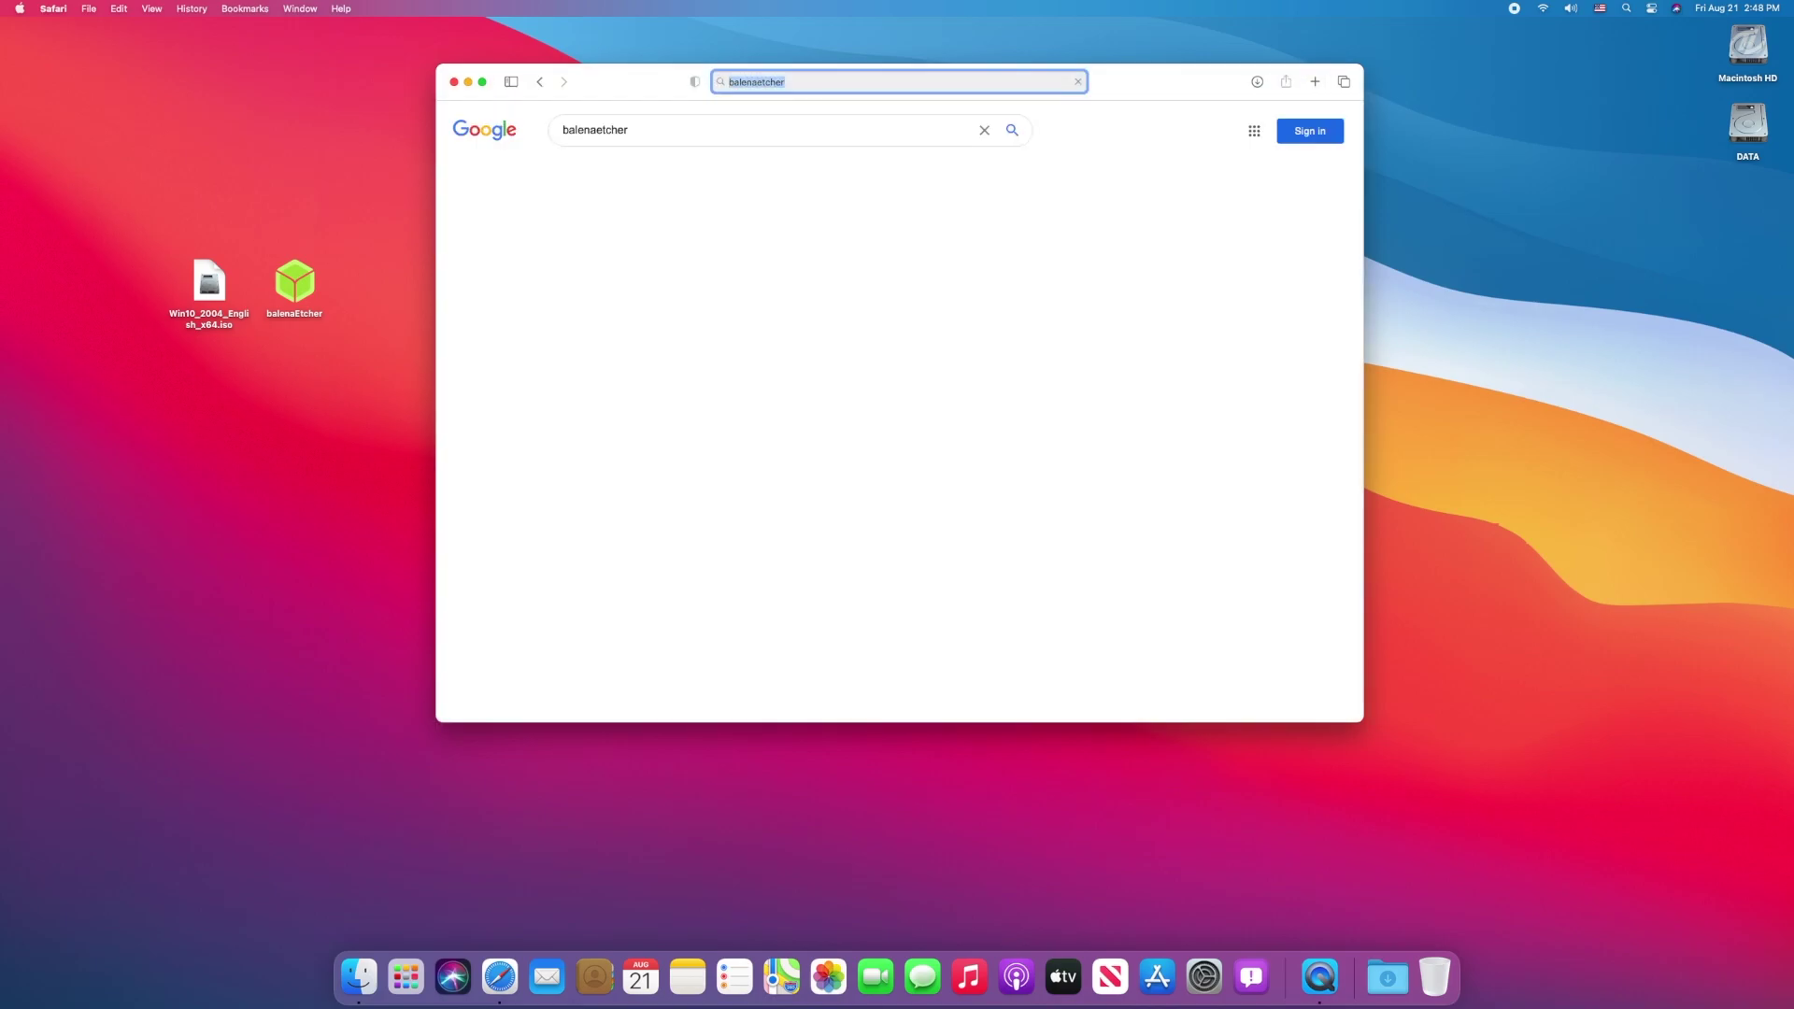
pyautogui.click(701, 248)
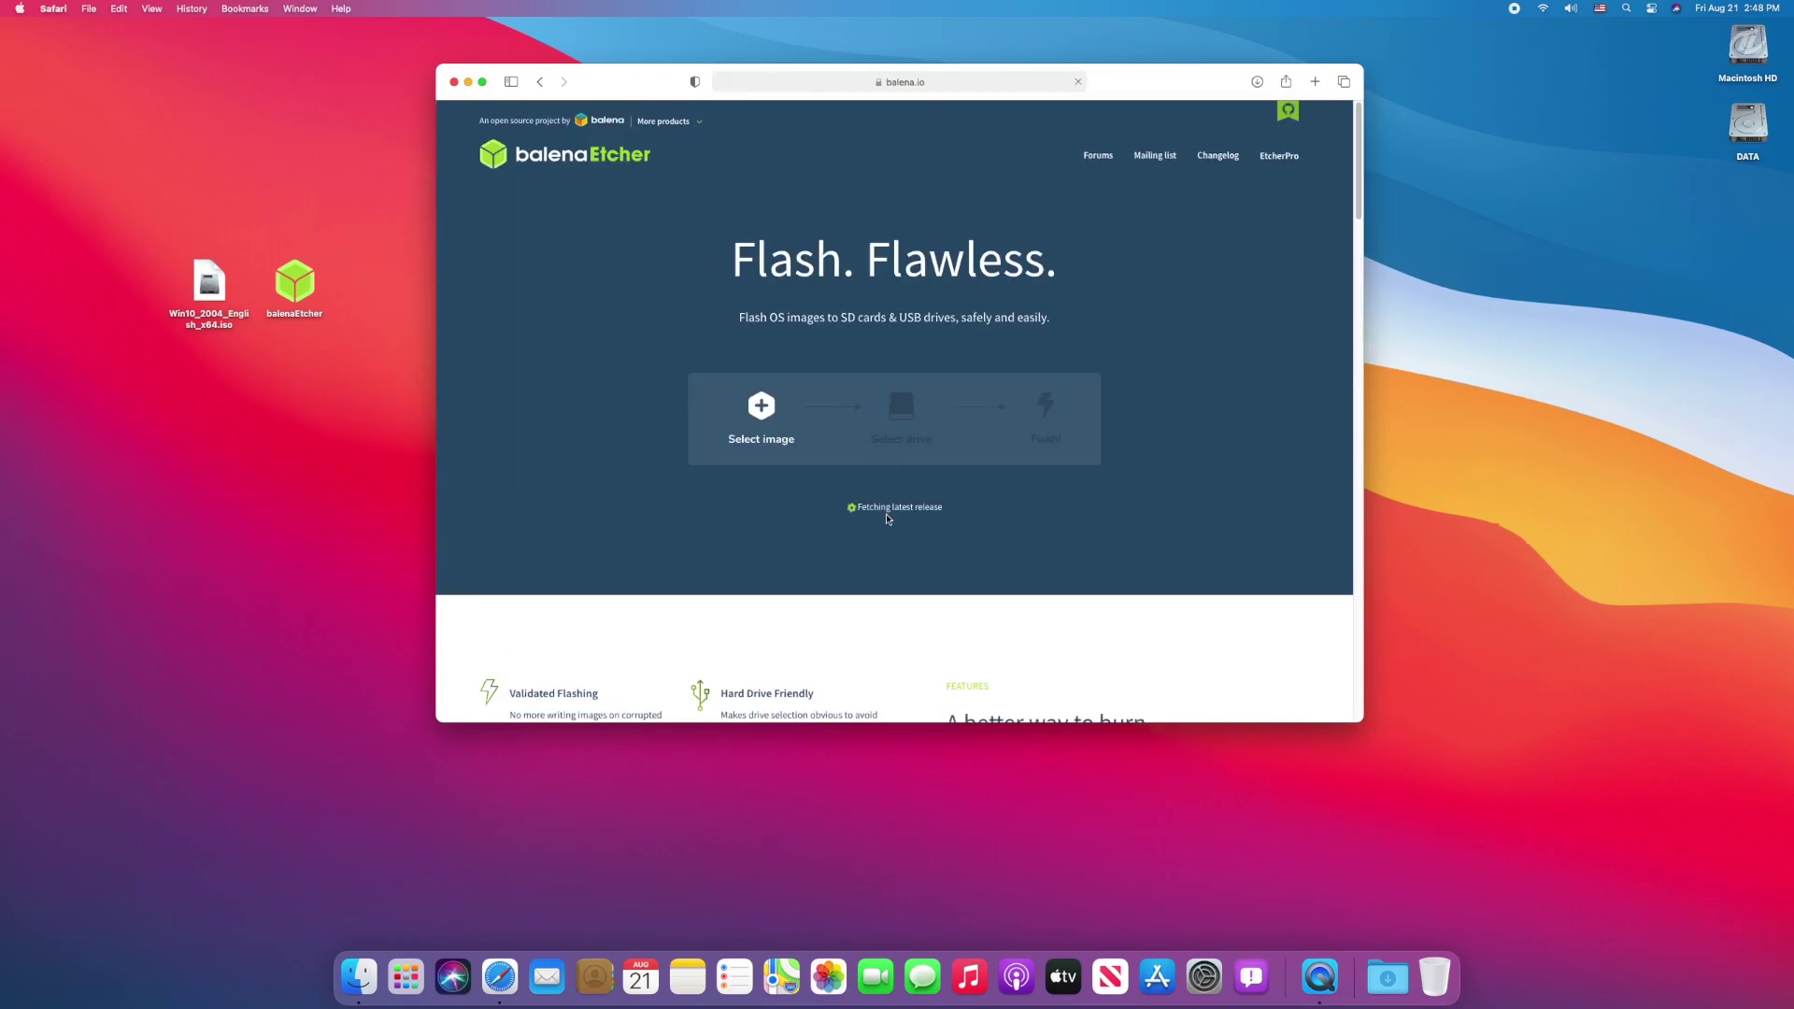
# - Download balenaEtcher for macOS and allow the download
pyautogui.click(907, 523)
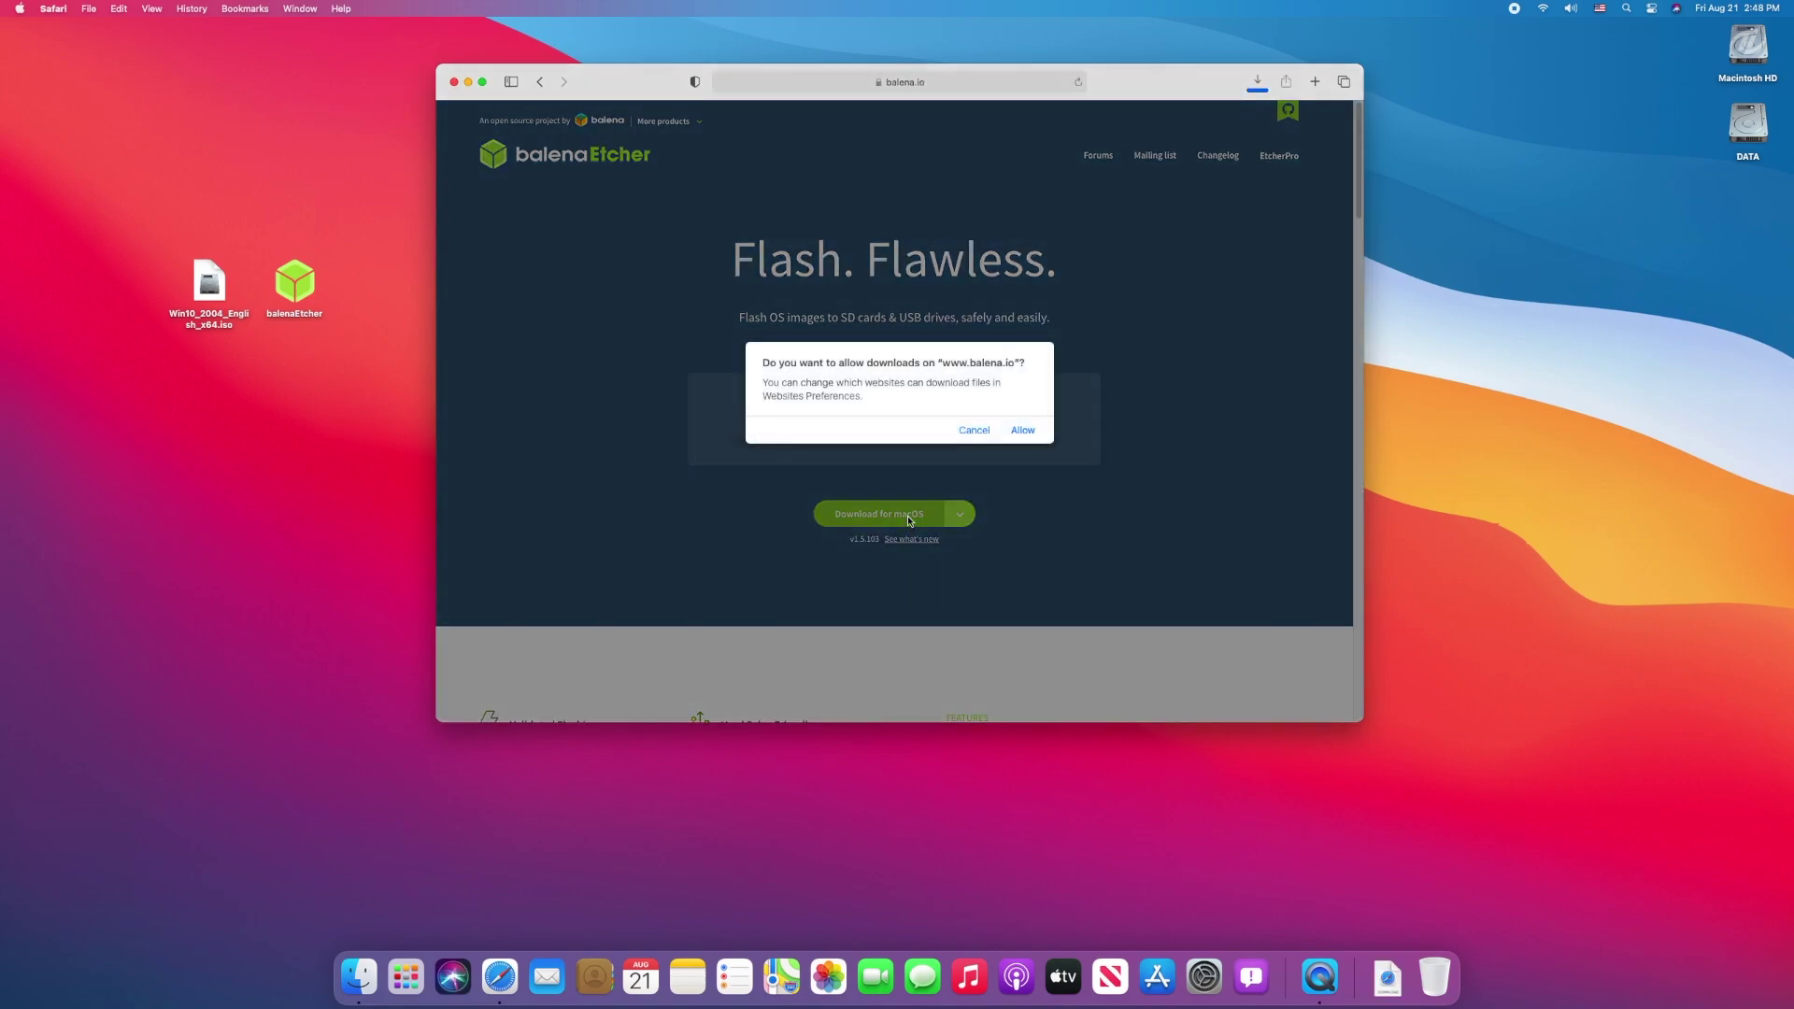
pyautogui.click(967, 431)
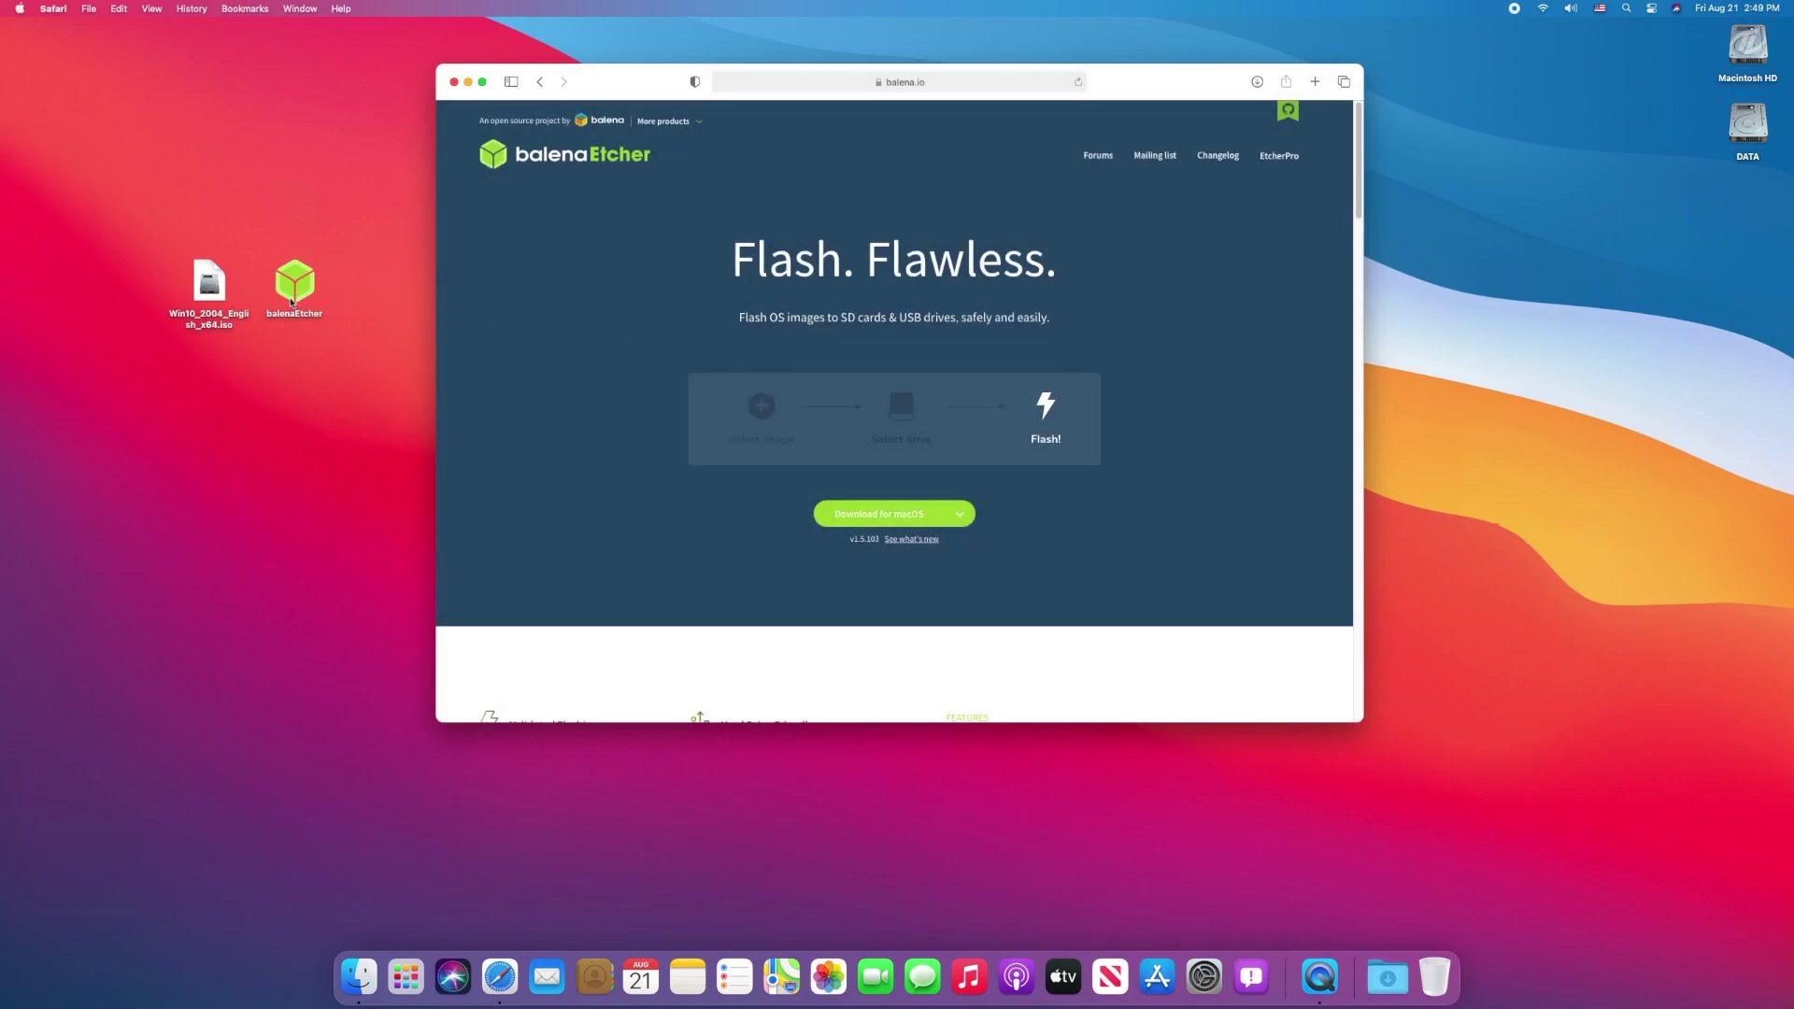
pyautogui.click(53, 9)
# - Quit Safari, launch Disk Utility from Utilities, and select the SanDisk Ultra Fit drive
pyautogui.click(65, 222)
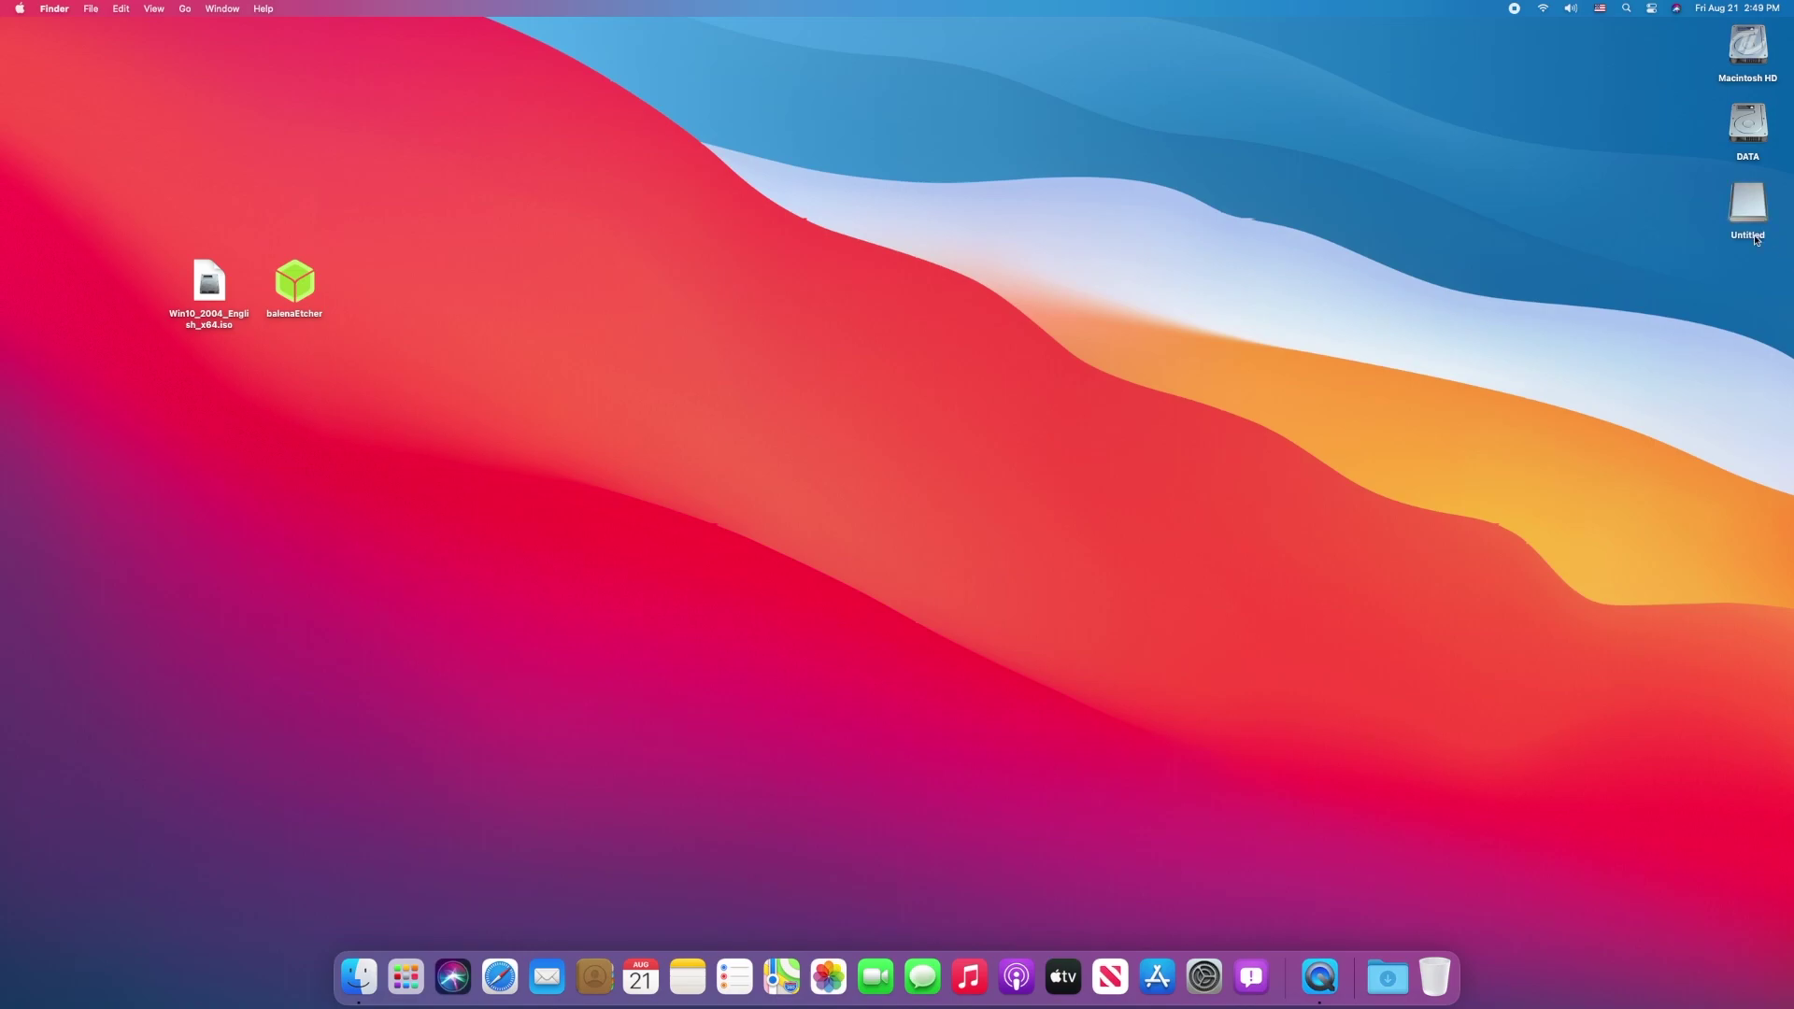
pyautogui.click(186, 8)
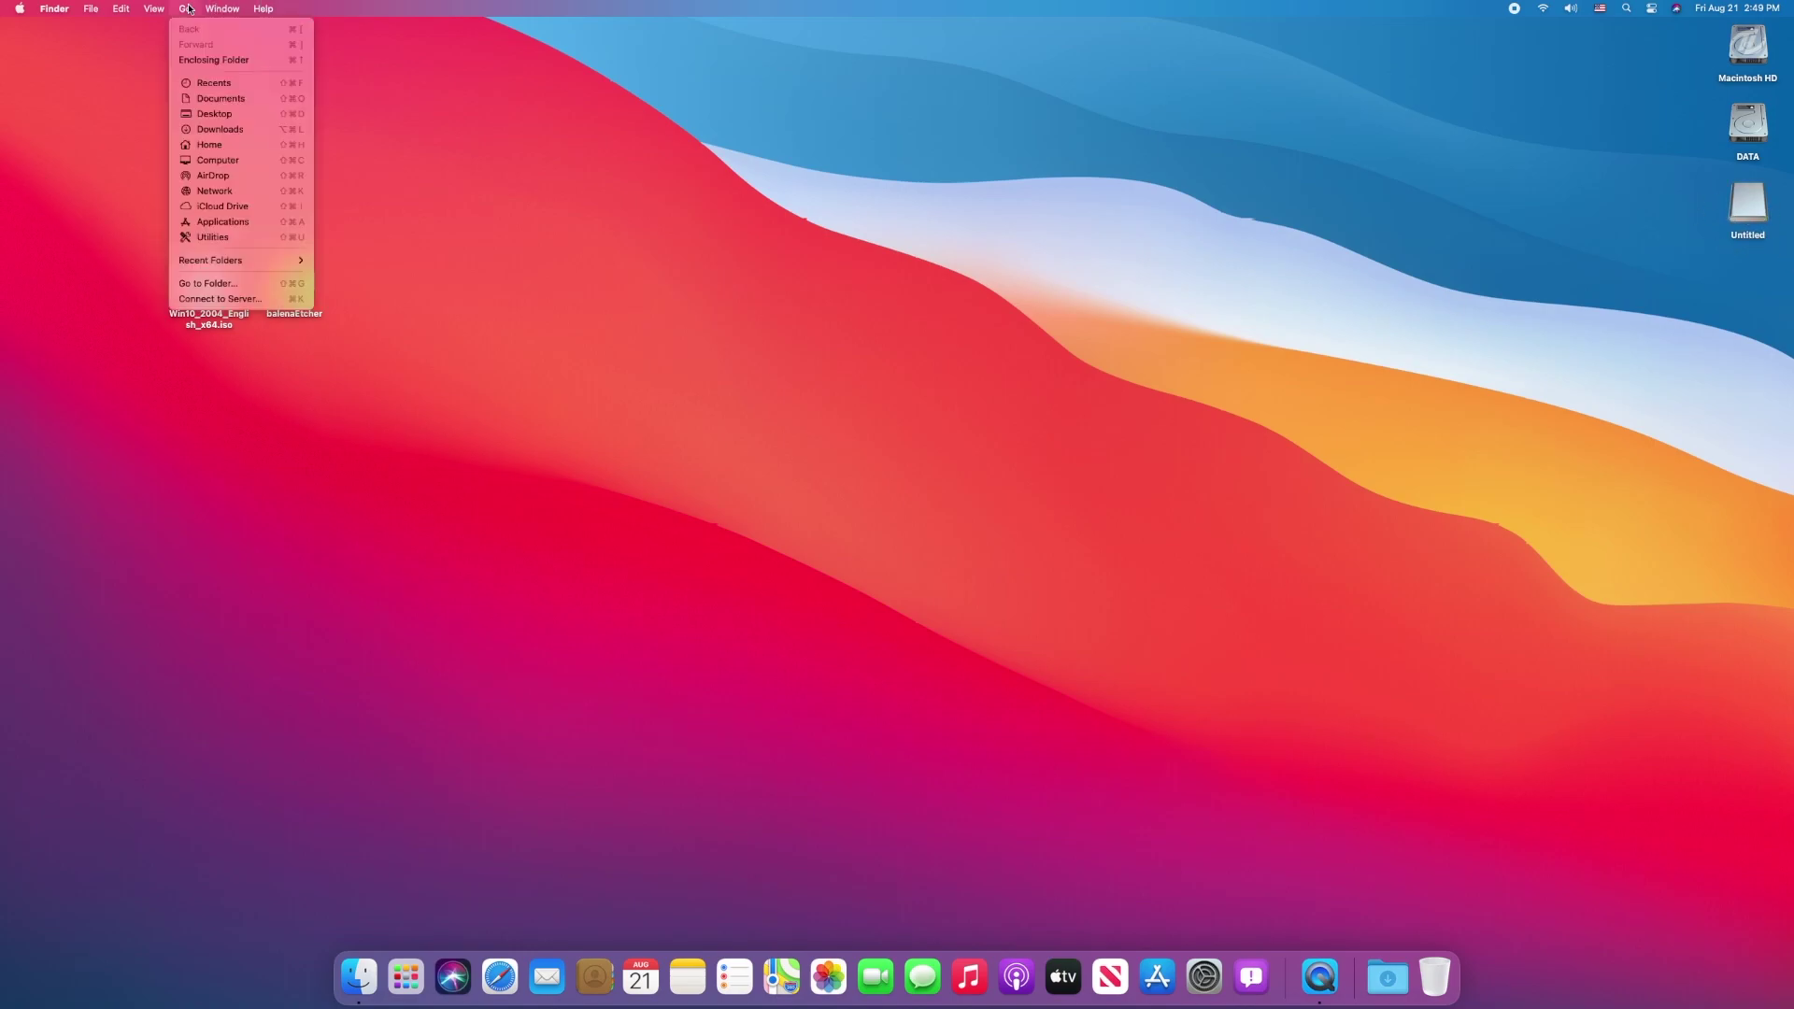
pyautogui.click(211, 236)
pyautogui.doubleClick(693, 516)
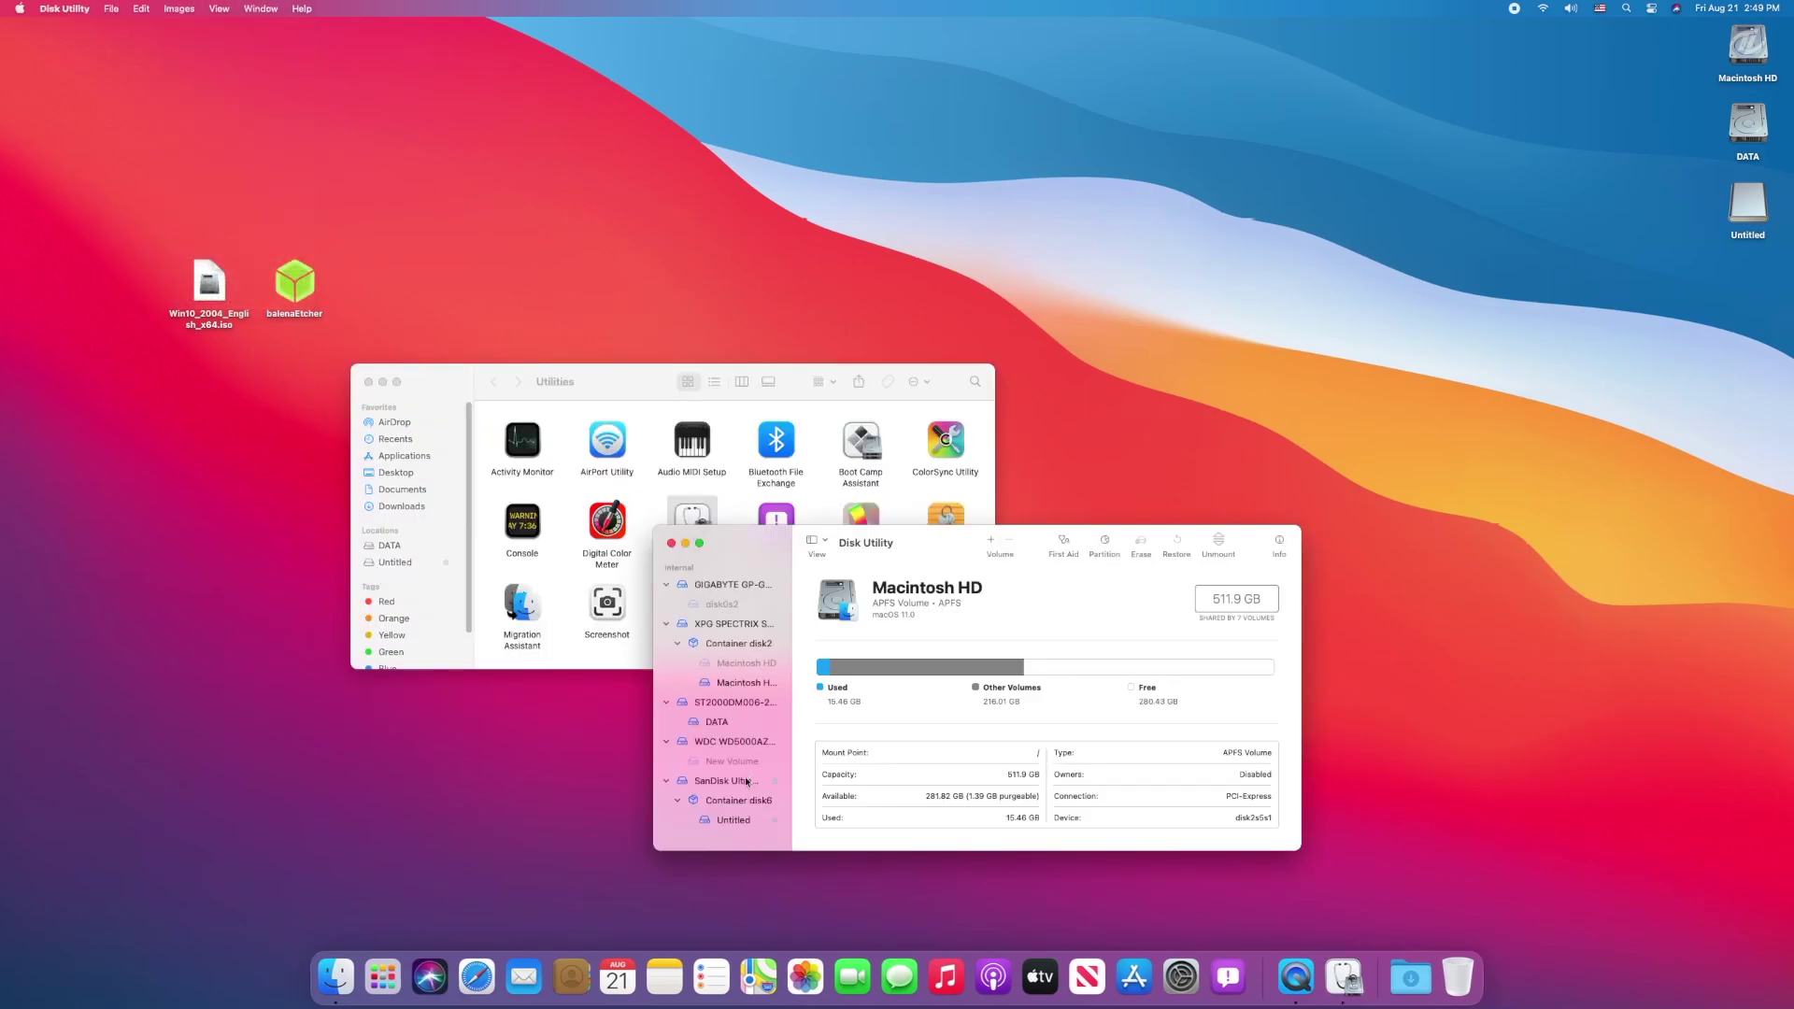
pyautogui.click(743, 781)
# - Erase the drive as 'USB', MS-DOS (FAT), GUID Partition Map, then select the new volume
pyautogui.click(1141, 544)
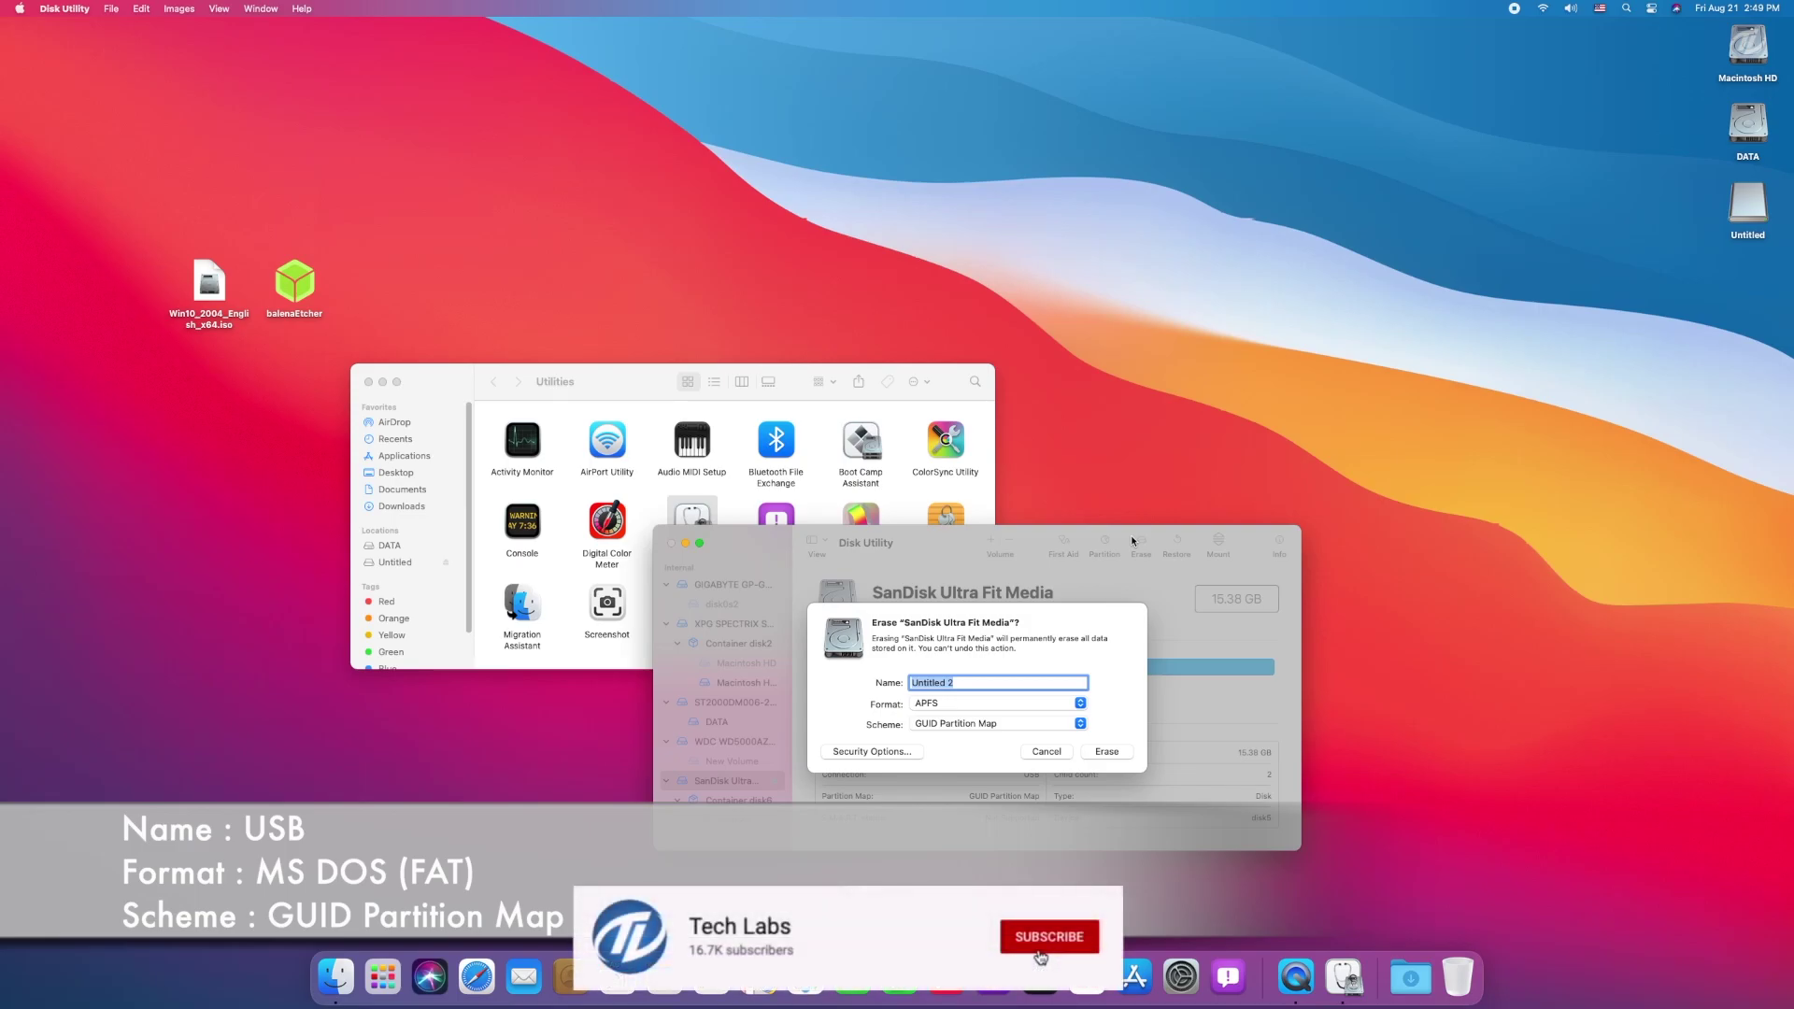
pyautogui.write('USB')
pyautogui.click(1028, 703)
pyautogui.click(1028, 813)
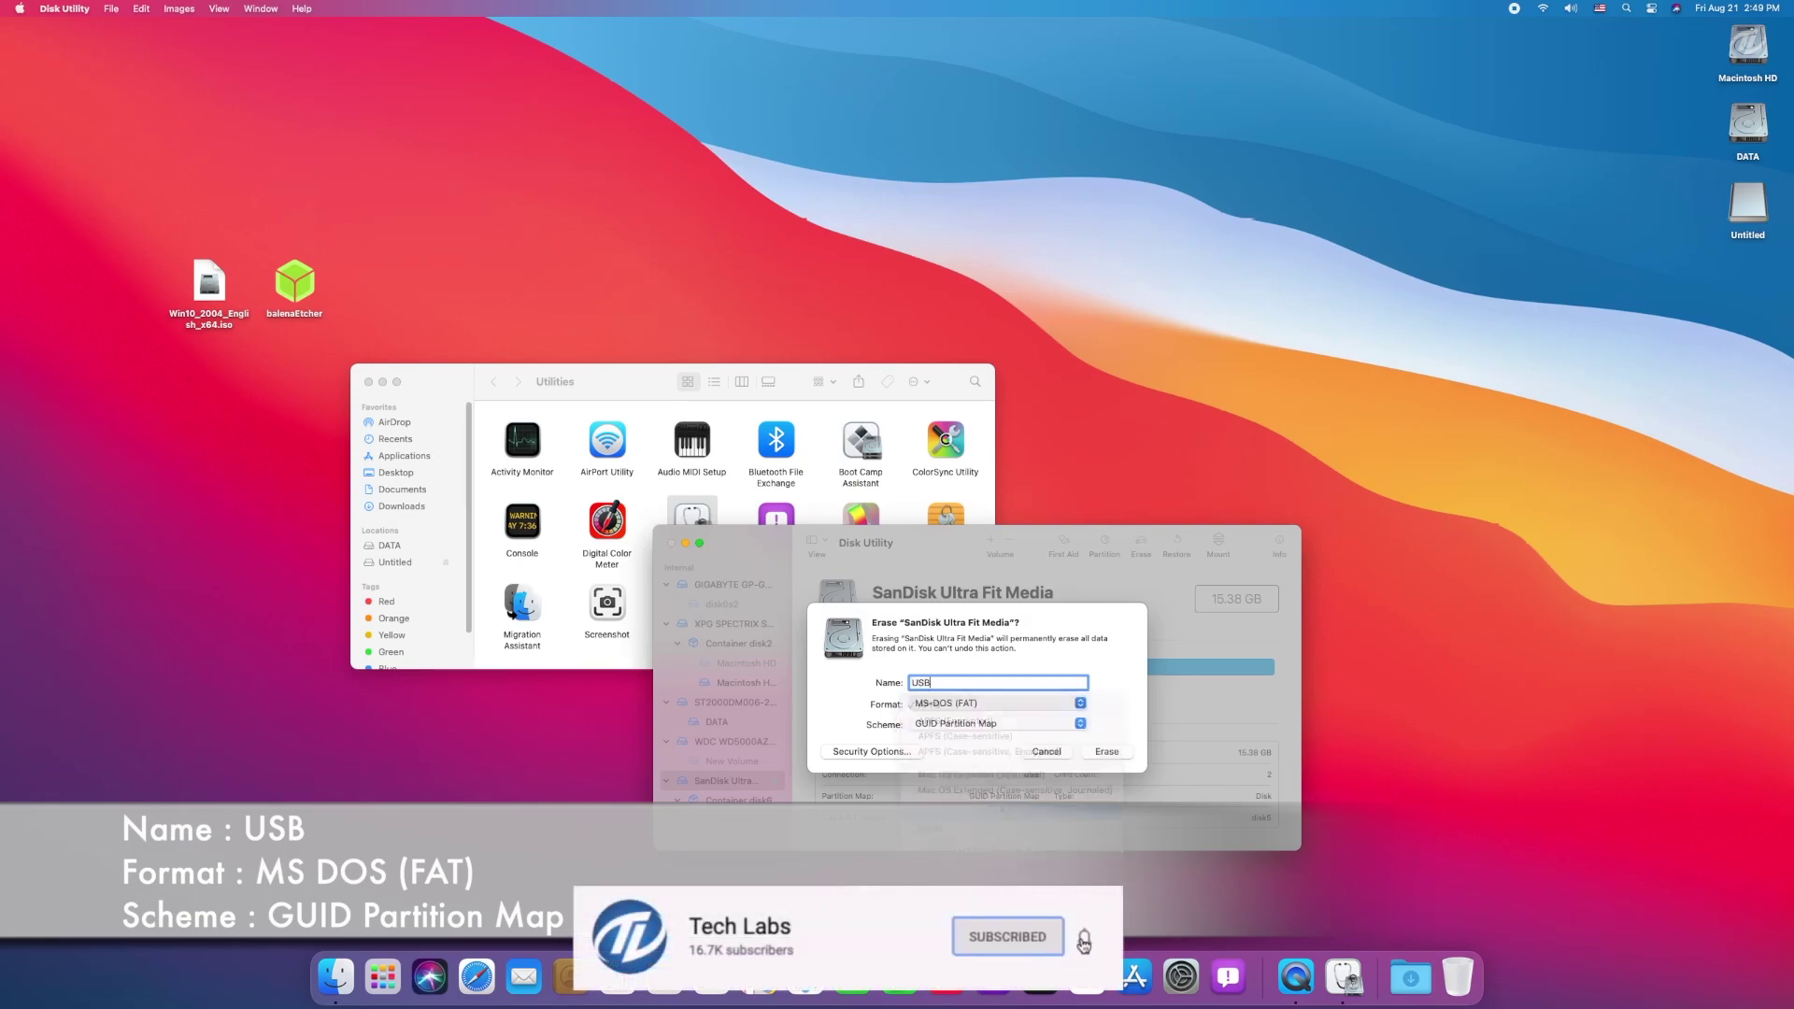
pyautogui.click(986, 725)
pyautogui.click(986, 725)
pyautogui.click(1107, 751)
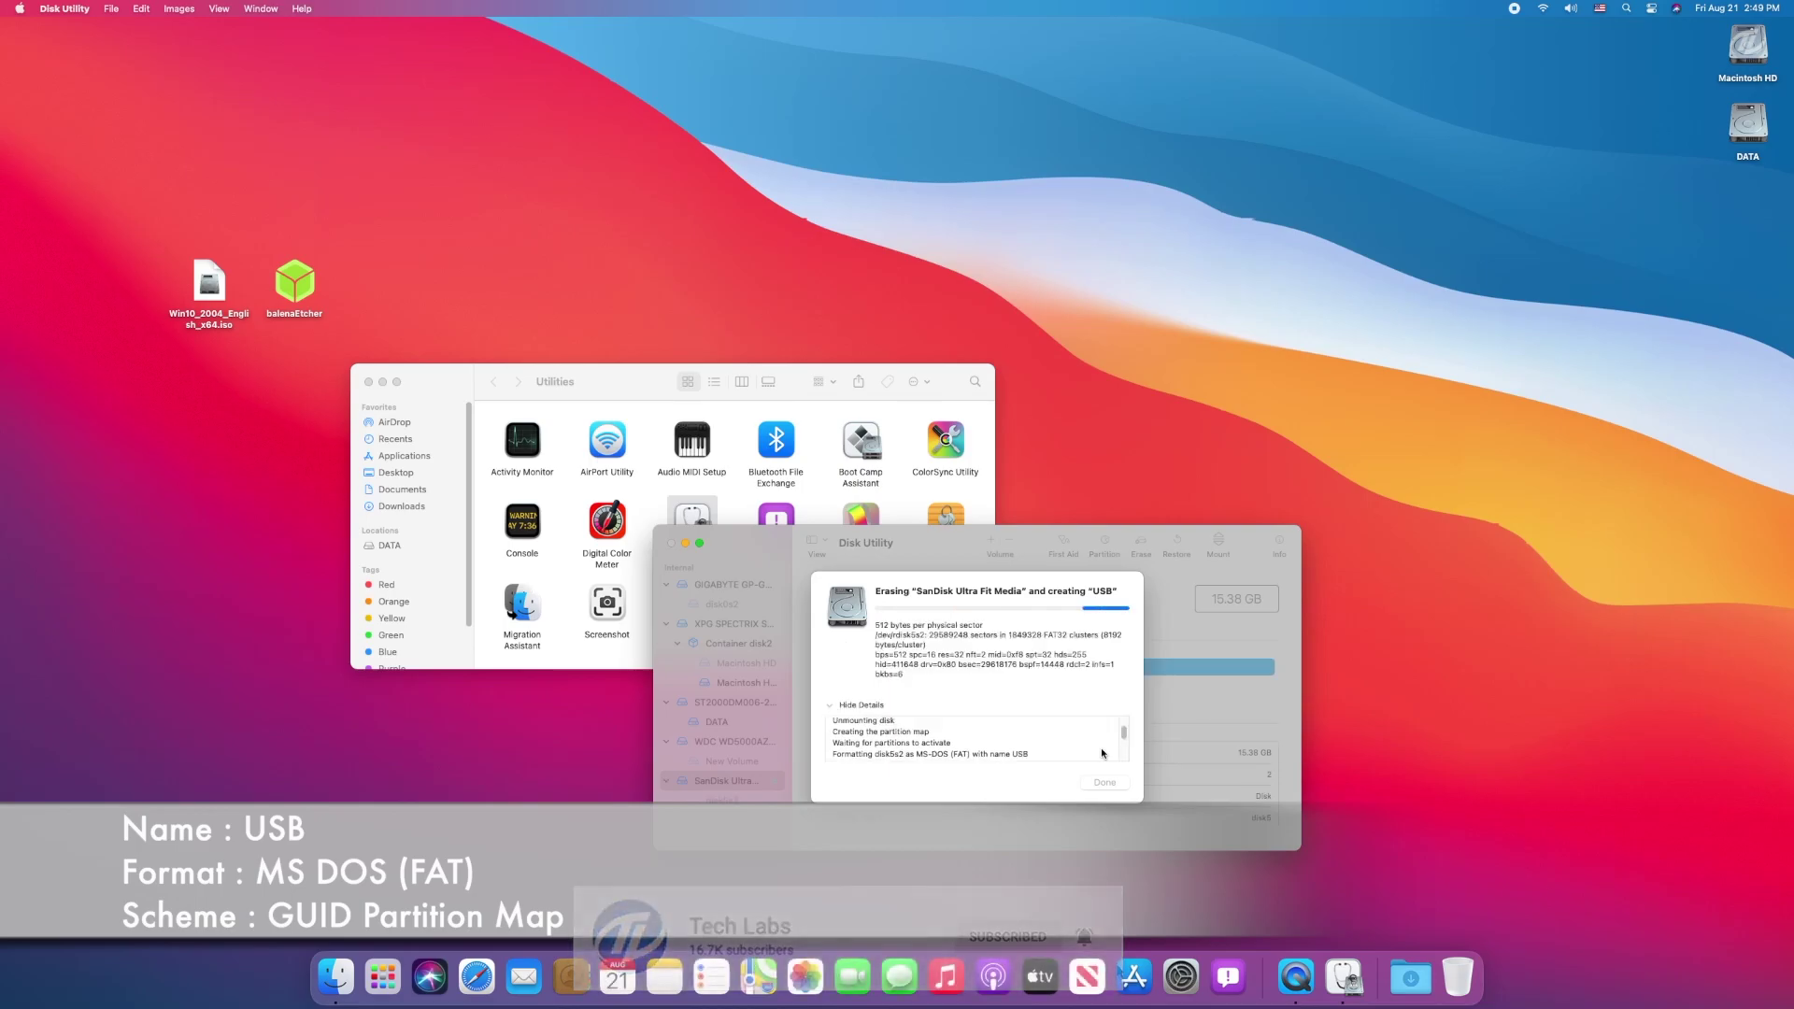
pyautogui.click(1104, 783)
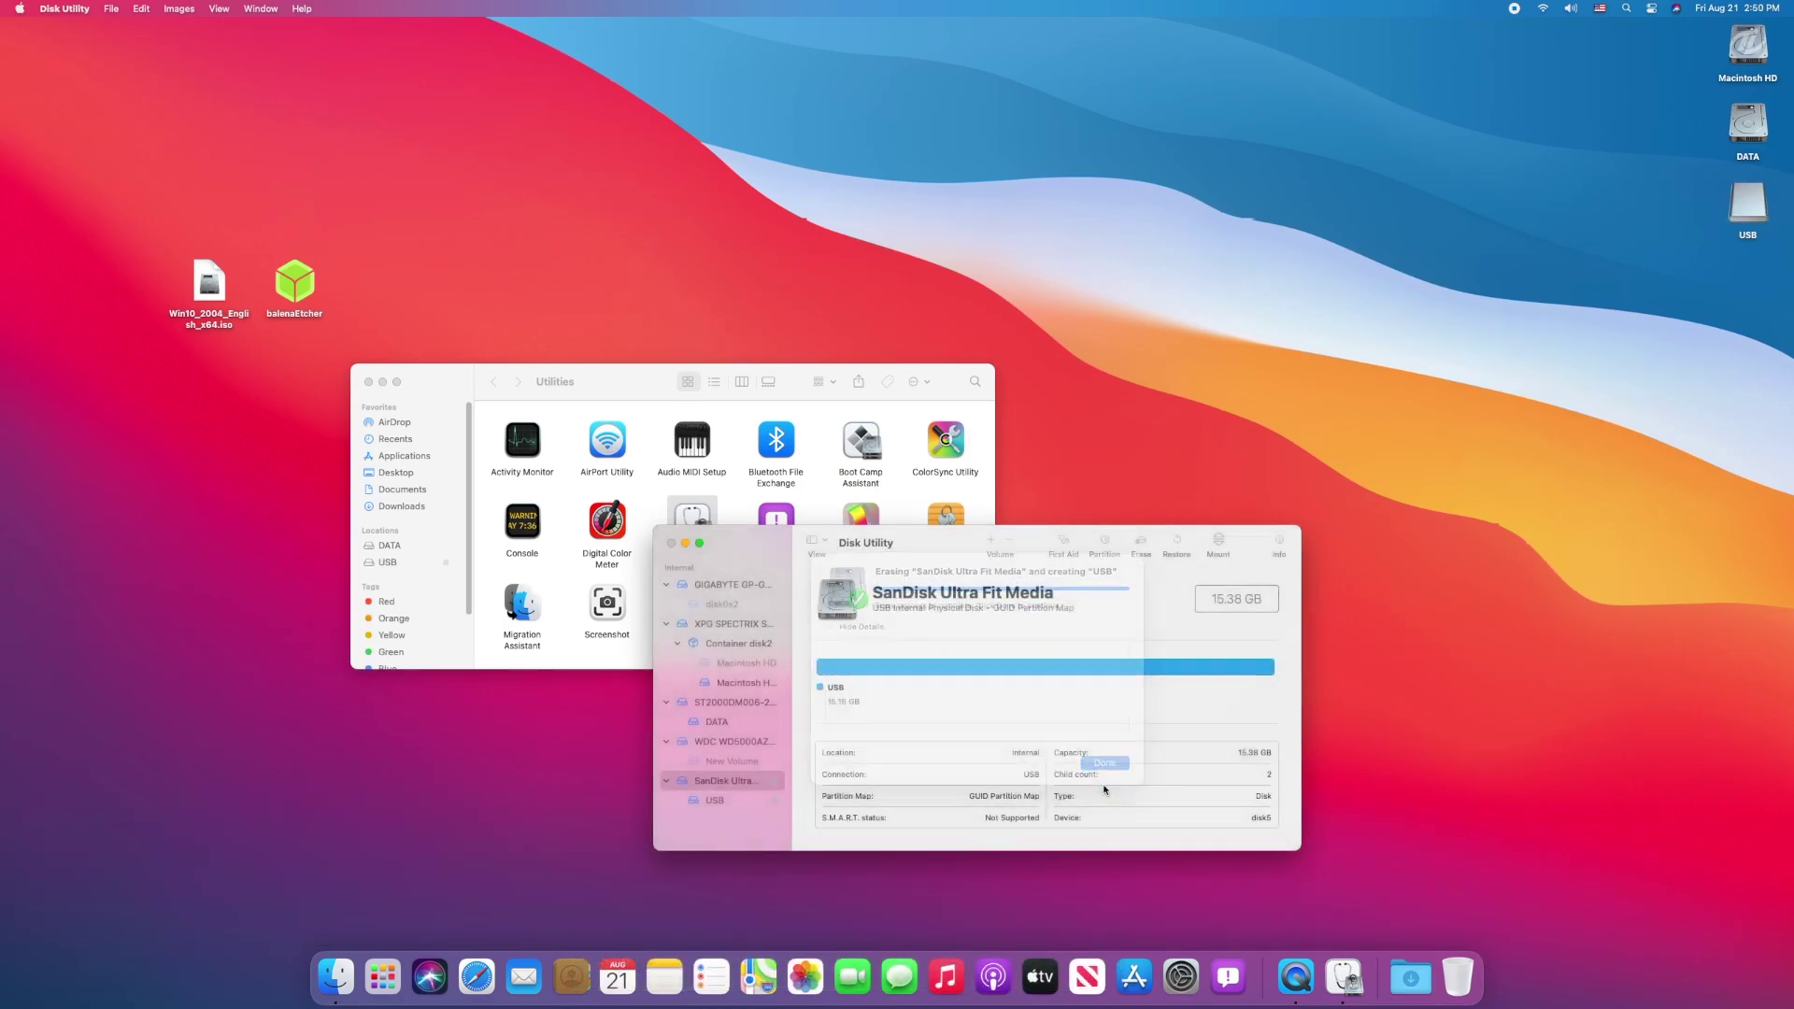
pyautogui.click(773, 801)
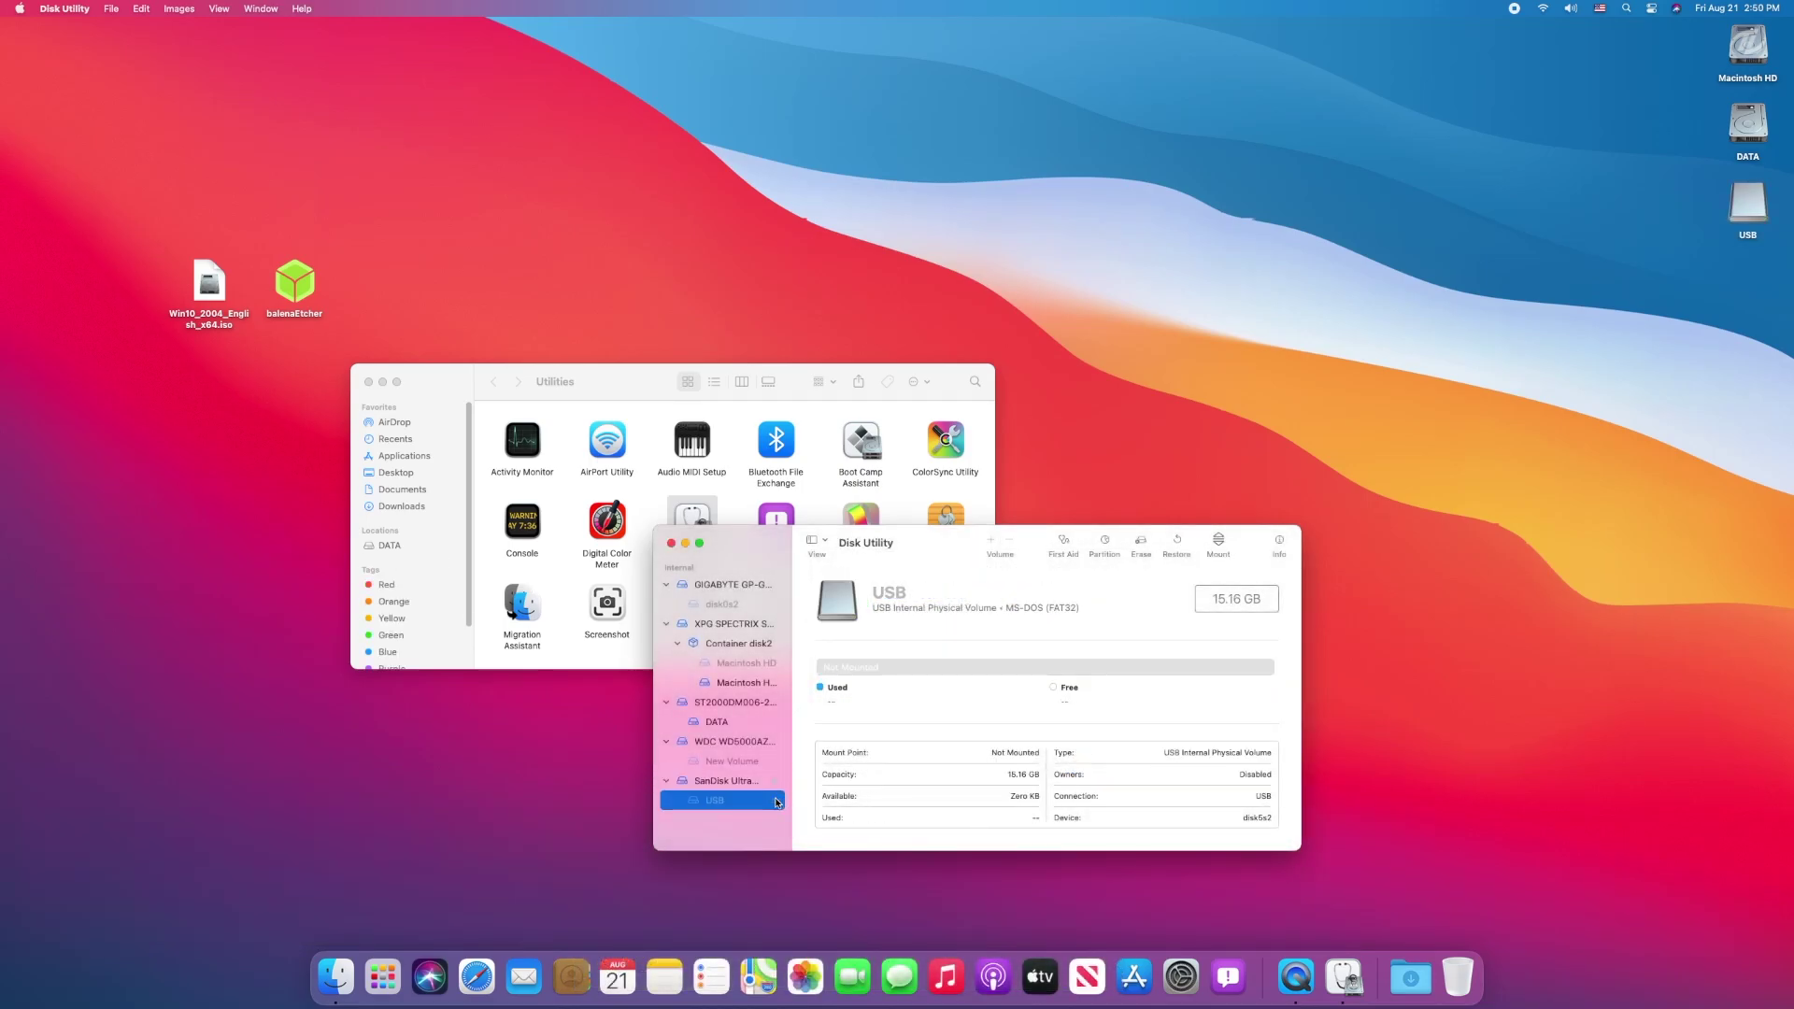
# - Quit Disk Utility, launch balenaEtcher, and load the Windows 10 ISO, accepting the Windows image warning
pyautogui.click(672, 543)
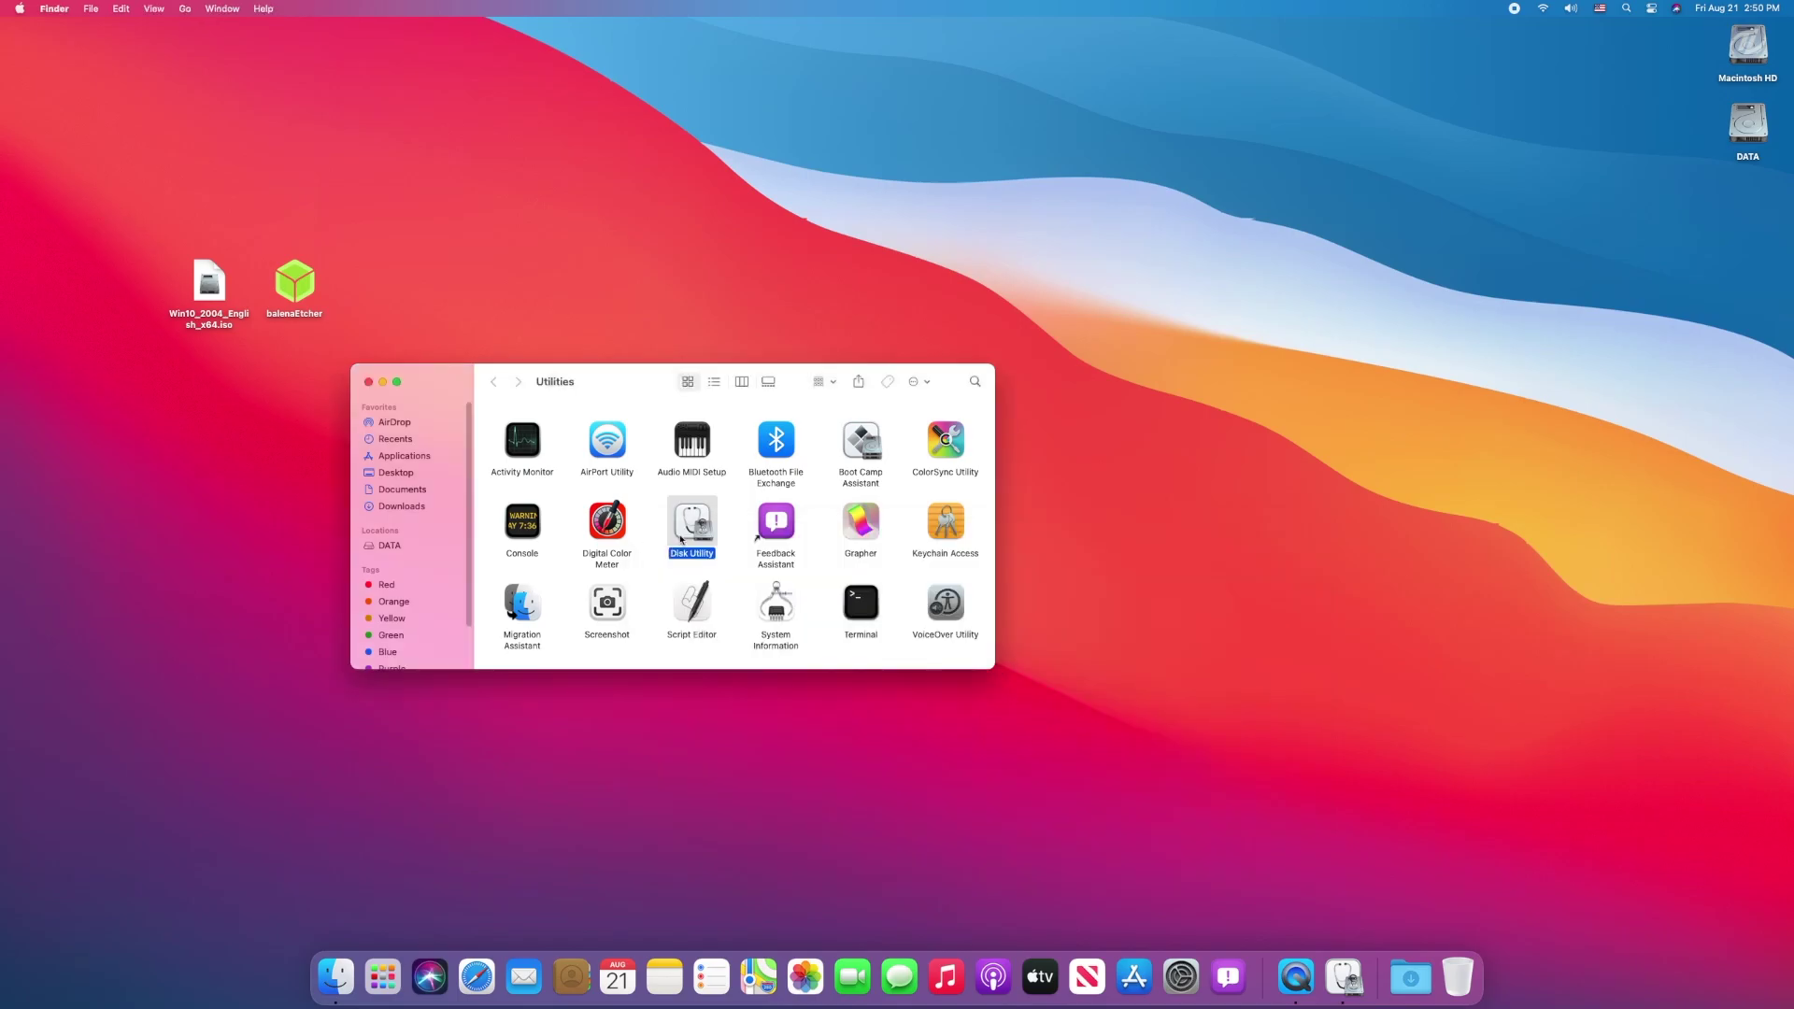
pyautogui.click(369, 382)
pyautogui.doubleClick(295, 282)
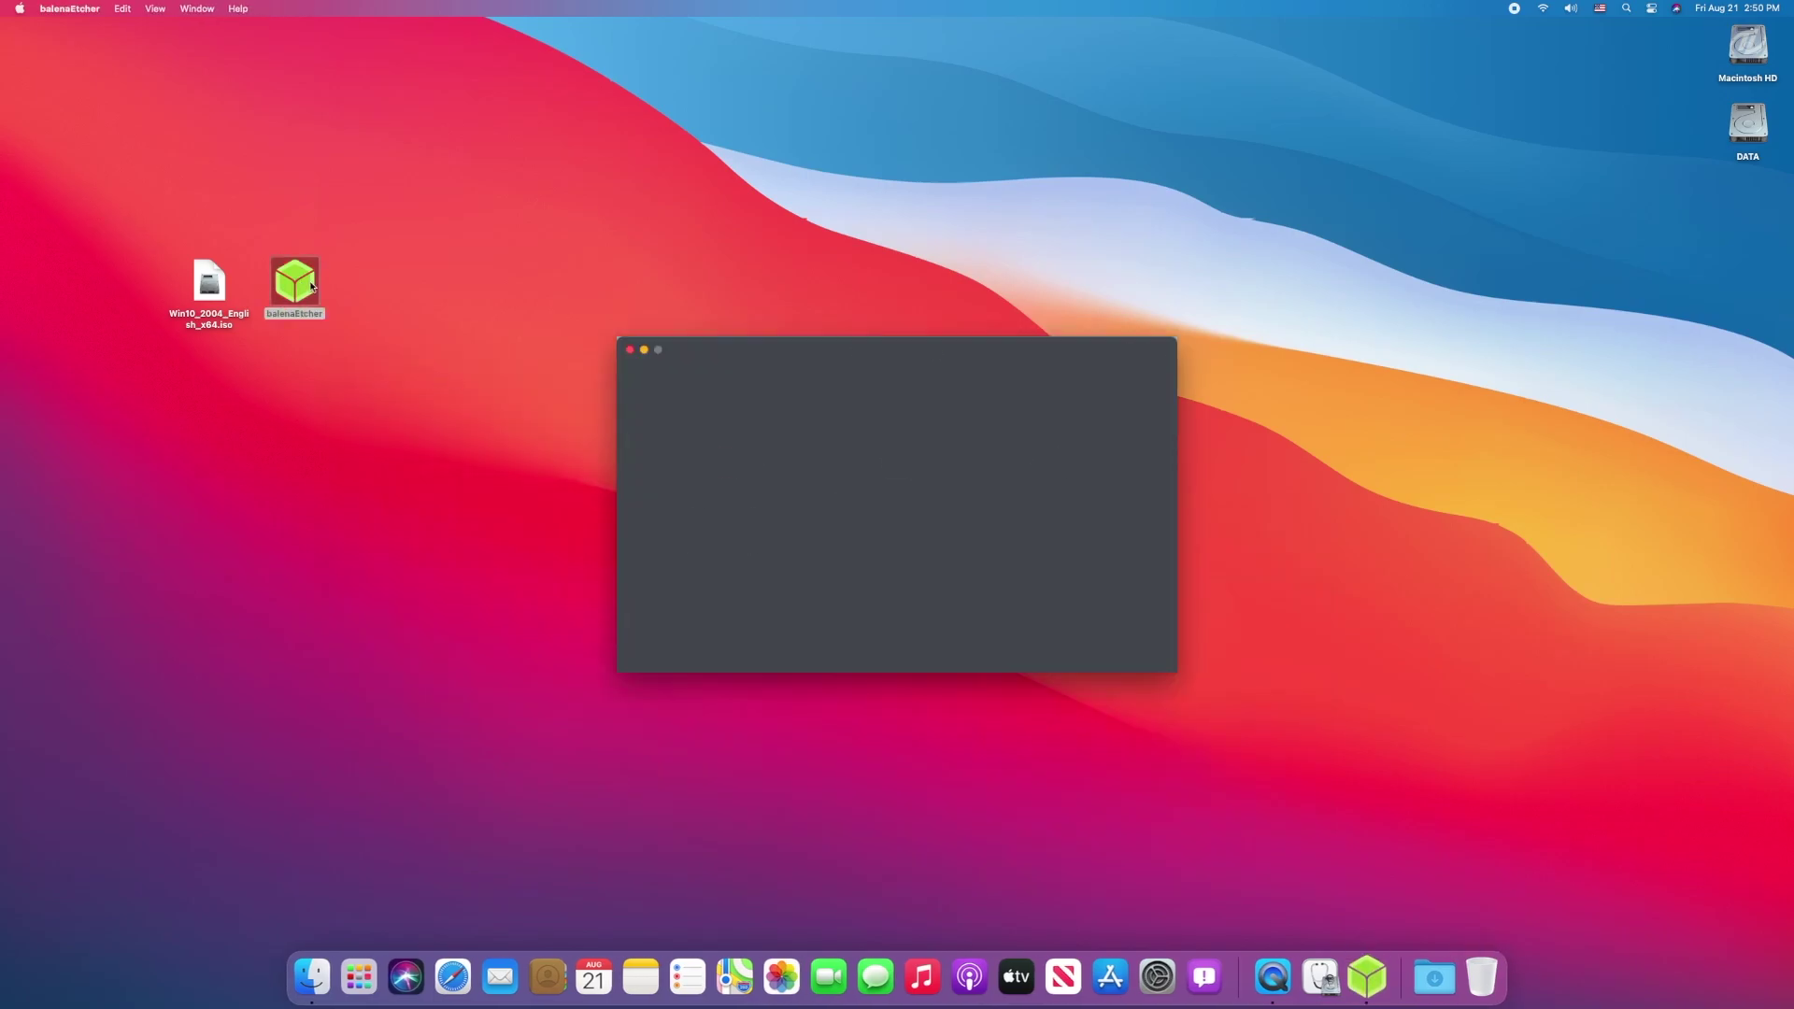
pyautogui.click(735, 514)
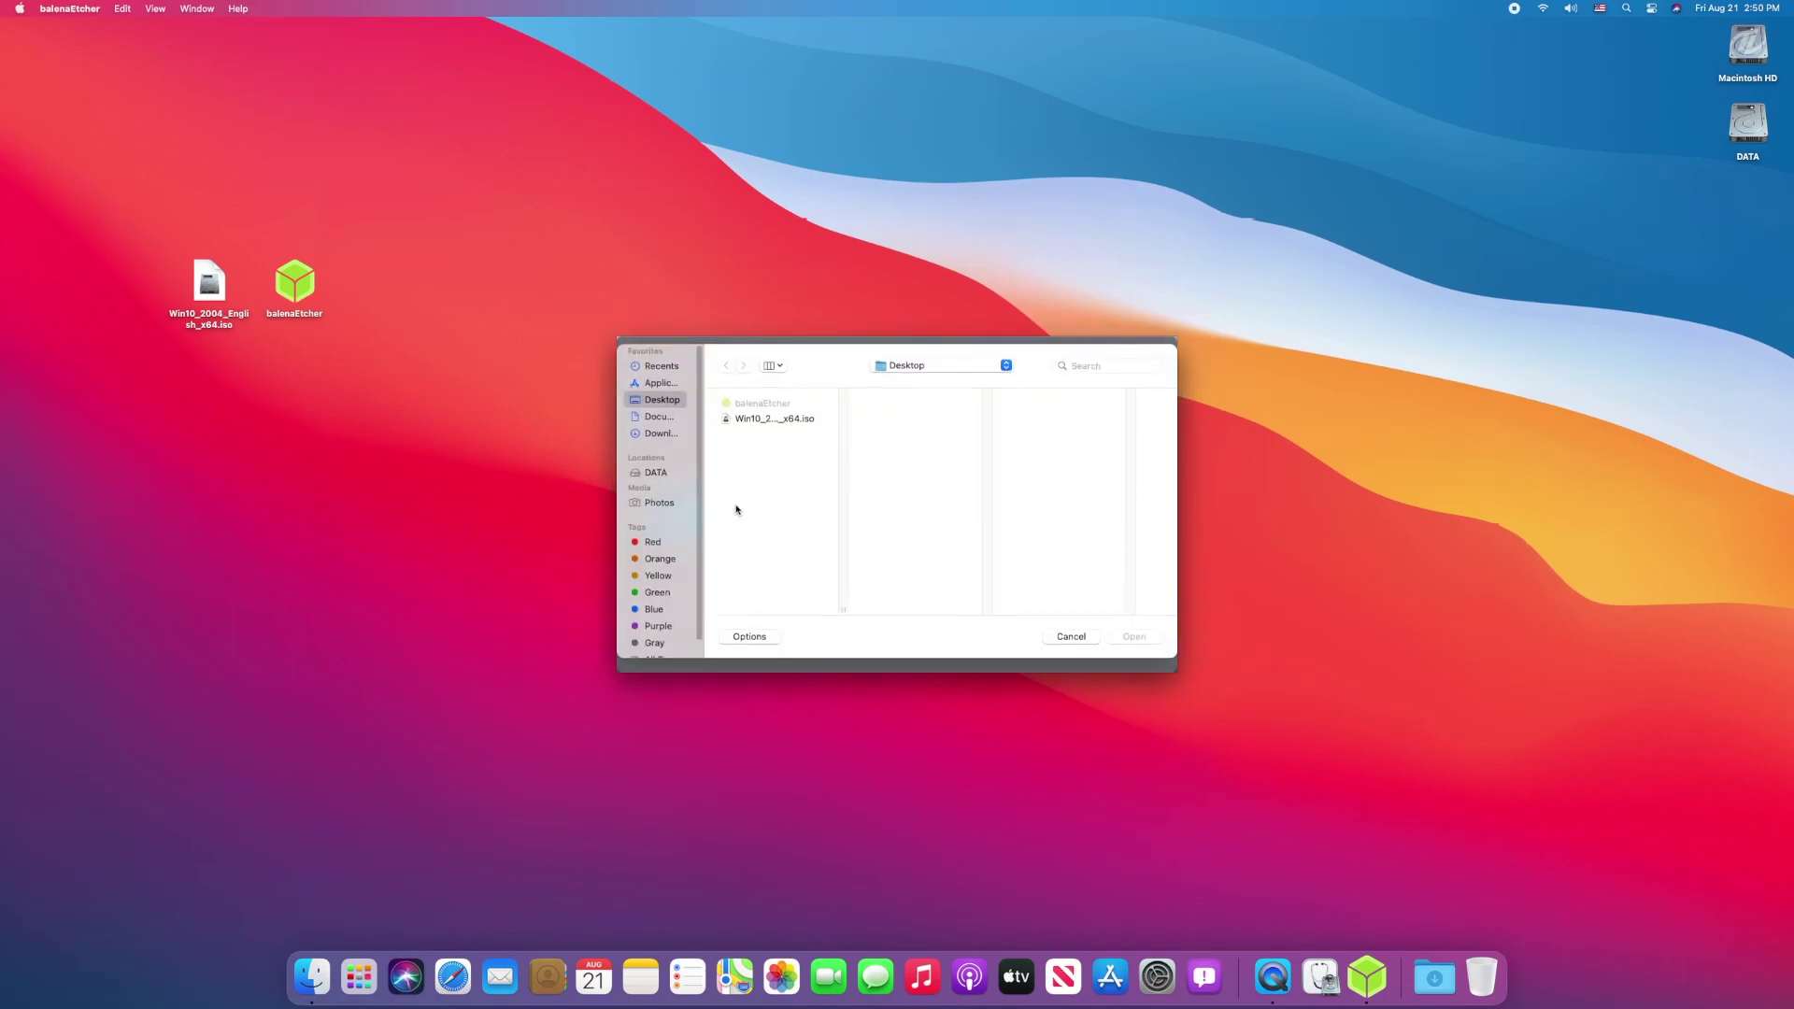
pyautogui.click(771, 426)
pyautogui.click(1134, 640)
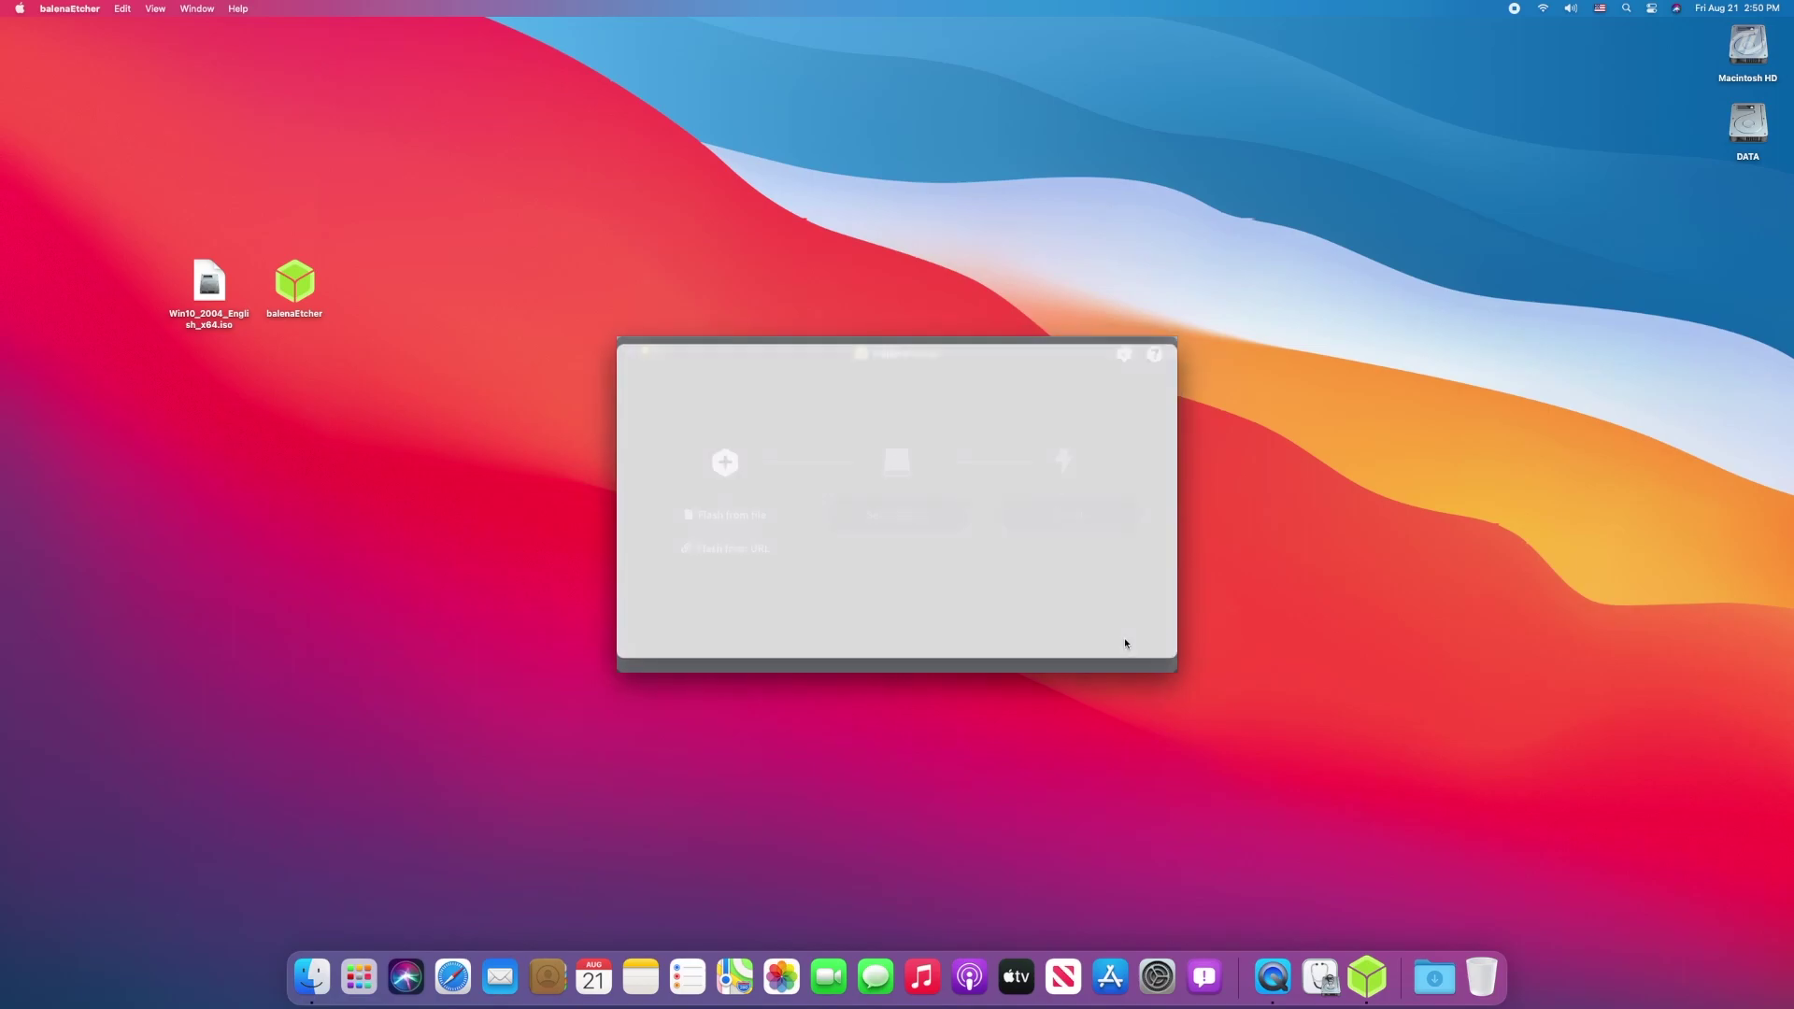
pyautogui.click(1032, 590)
# - Target the SanDisk Ultra Fit Media drive and start flashing, authorizing with the account password
pyautogui.click(896, 513)
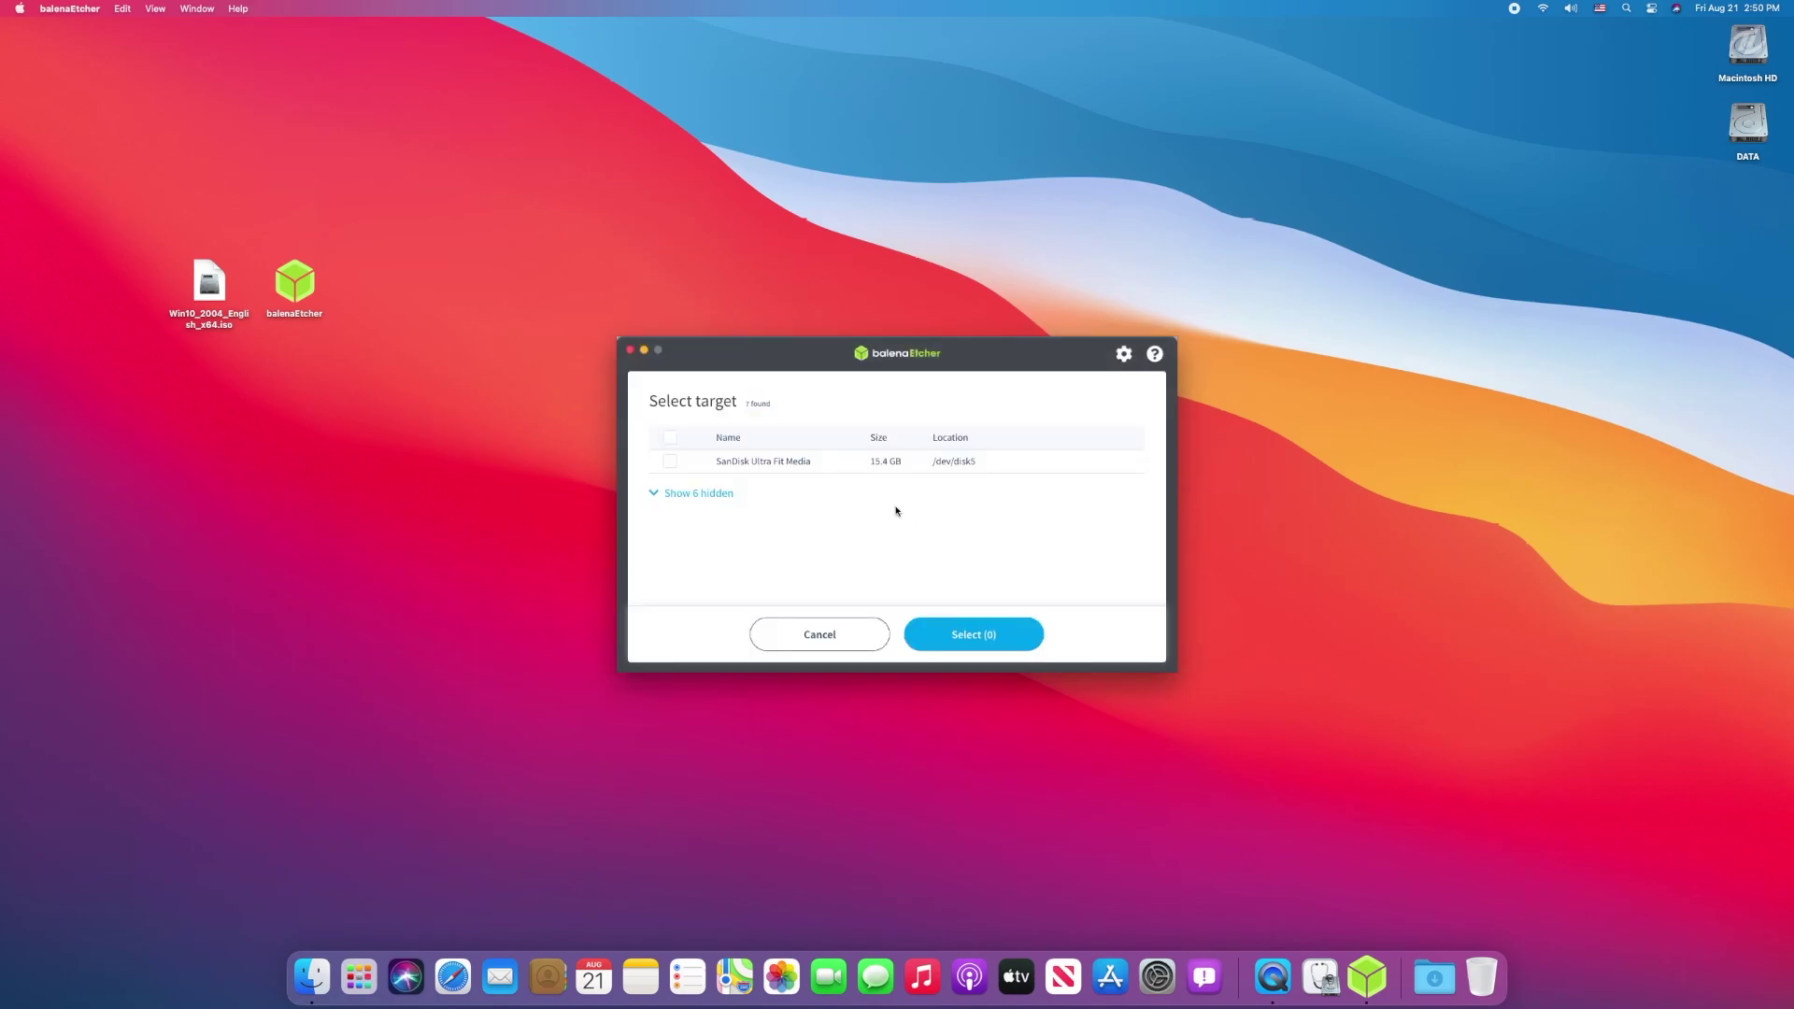
pyautogui.click(890, 466)
pyautogui.click(983, 635)
pyautogui.click(1068, 514)
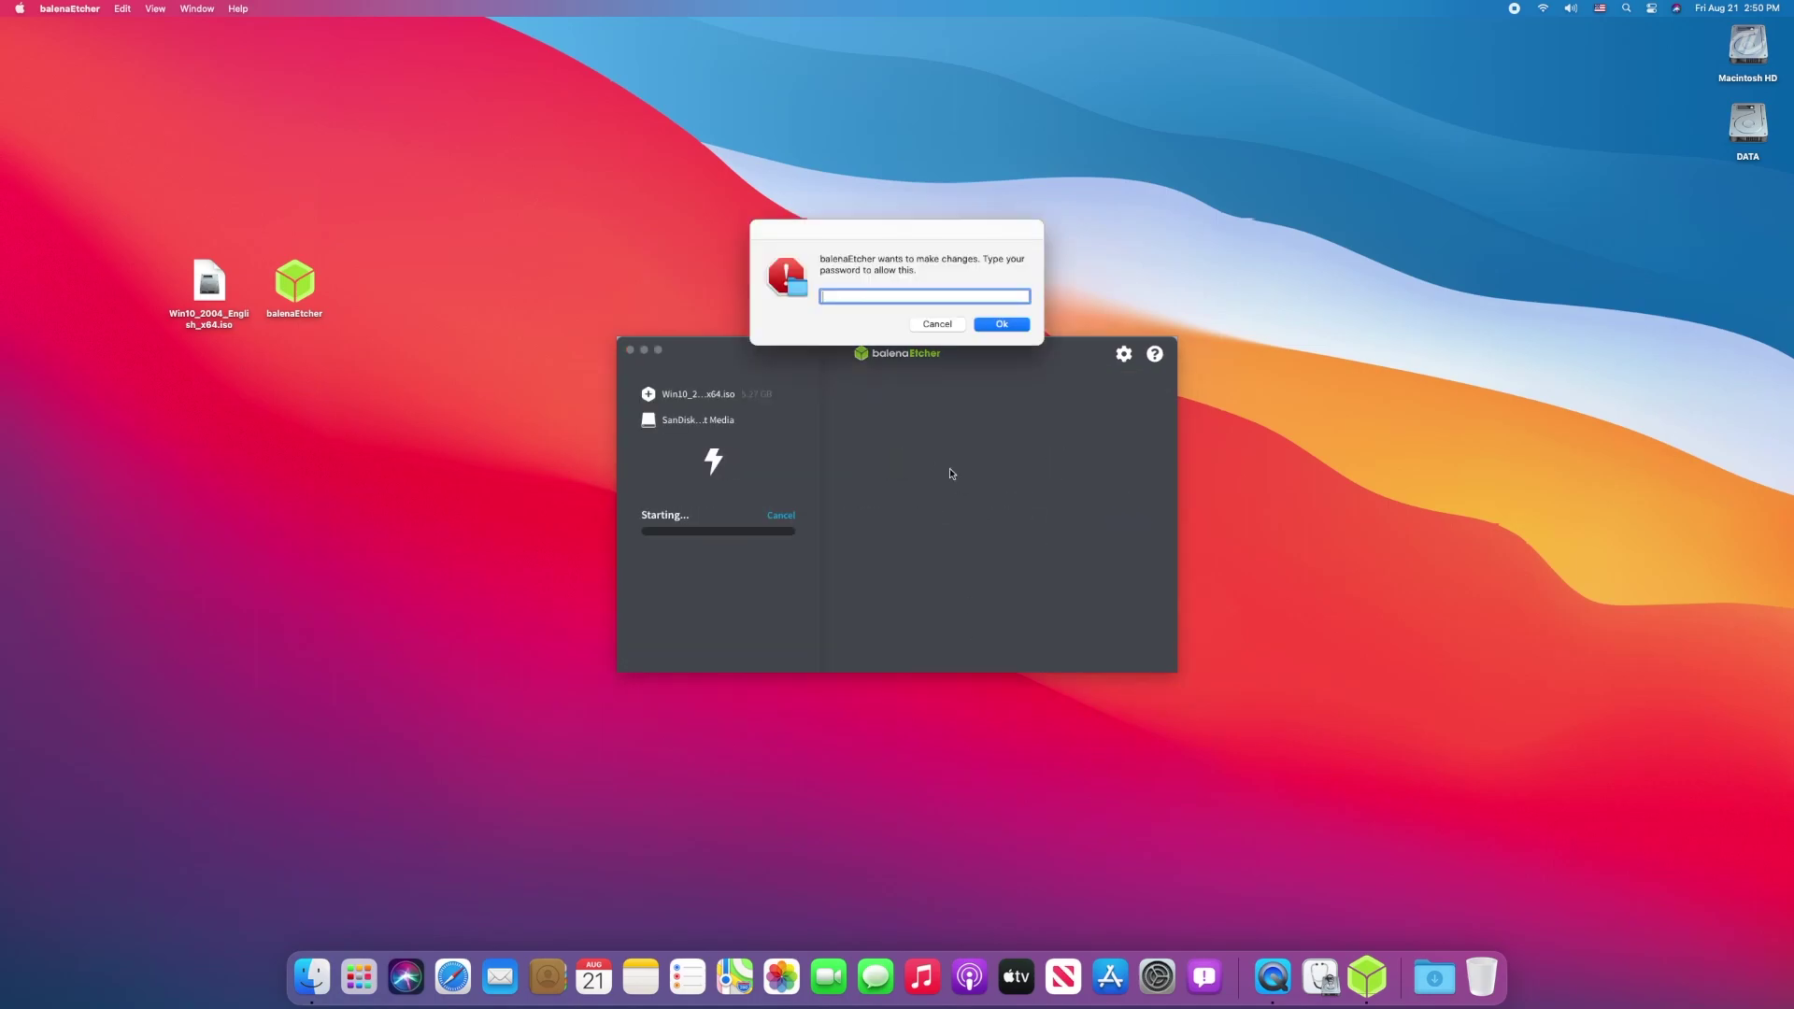
pyautogui.press('Return')
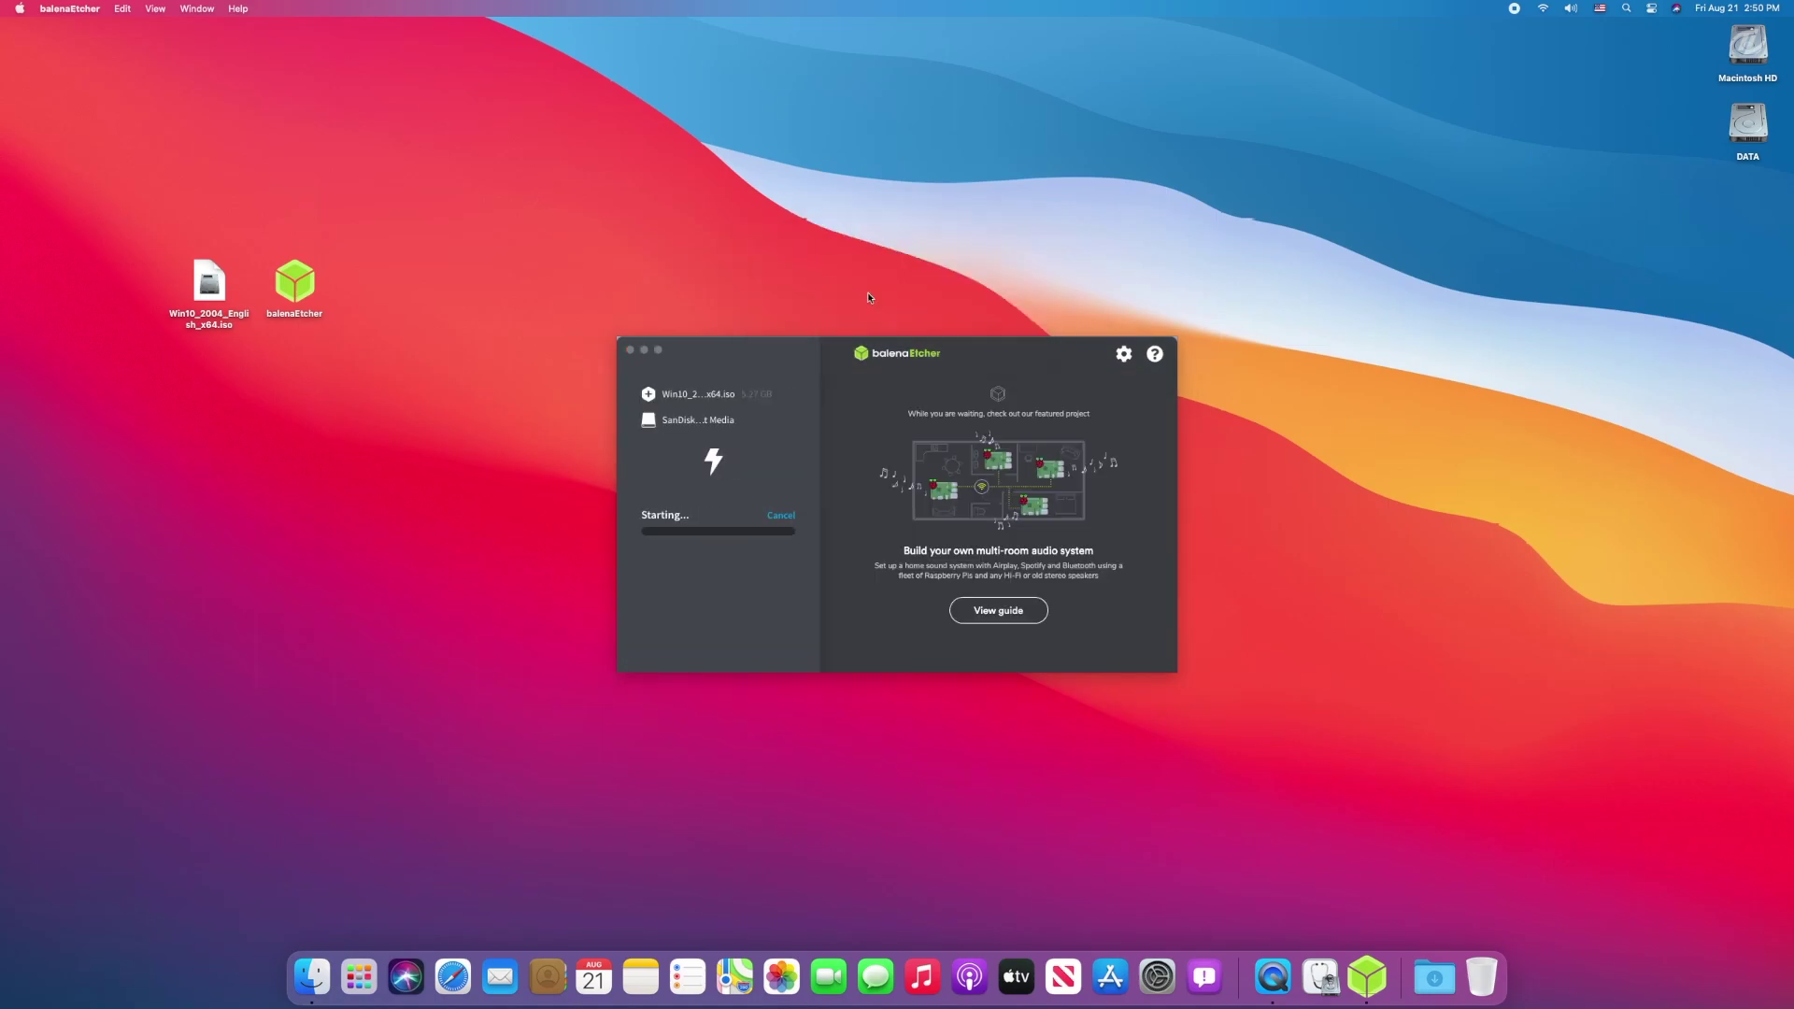